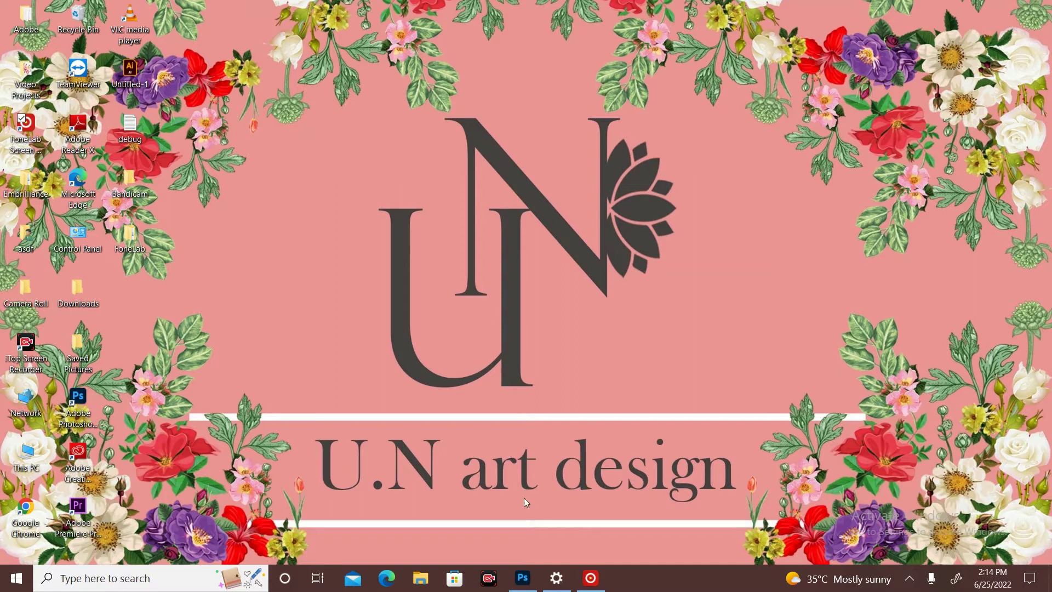
- Toggle the bottom, right, top and left ornament layers off and on, leaving Layer 1 selected
{"action": "left_click", "coordinate": [523, 578]}
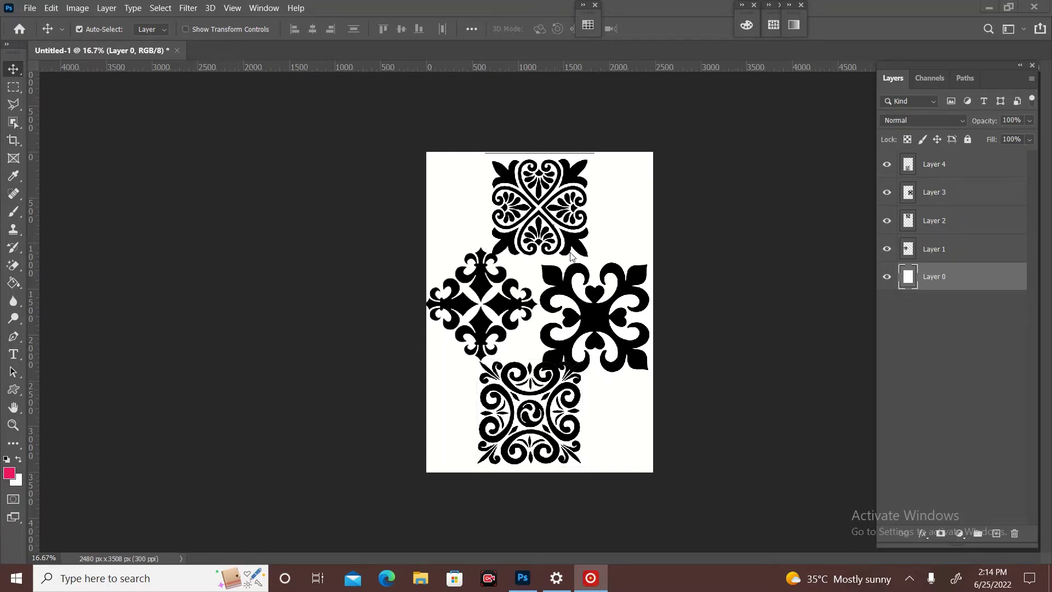
{"action": "scroll", "coordinate": [565, 236], "scroll_direction": "up", "scroll_amount": 1}
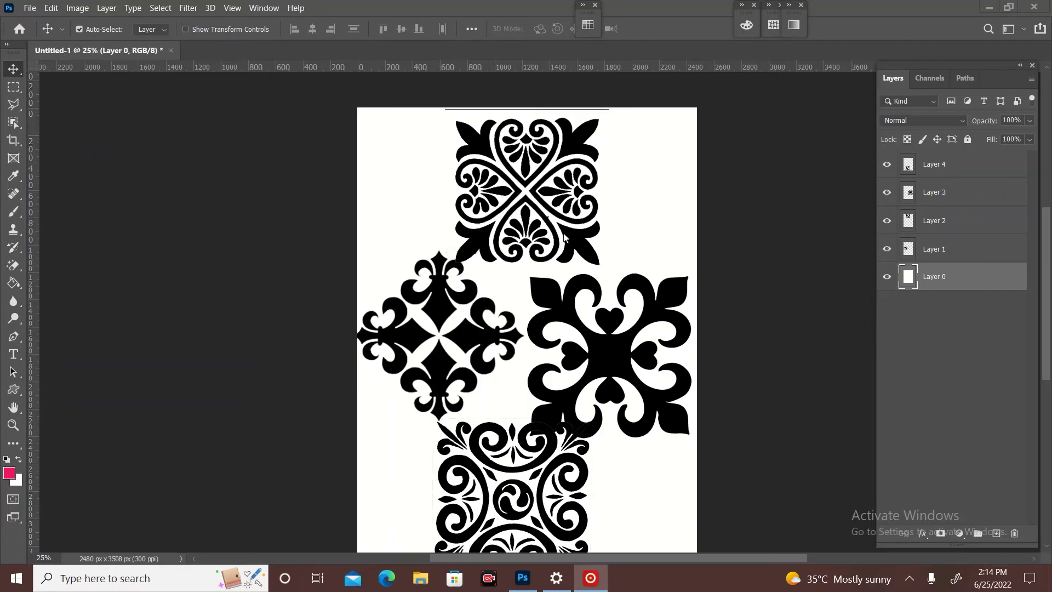
{"action": "left_click", "coordinate": [887, 164]}
{"action": "left_click", "coordinate": [888, 164]}
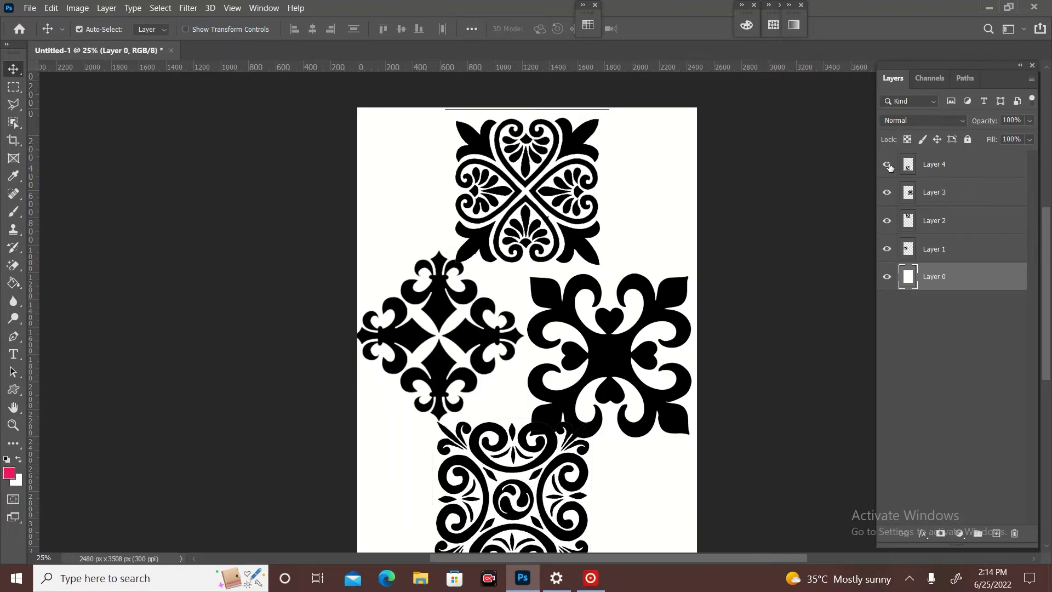
{"action": "scroll", "coordinate": [723, 319], "scroll_direction": "down", "scroll_amount": 2}
{"action": "left_click", "coordinate": [887, 192]}
{"action": "left_click", "coordinate": [887, 220]}
{"action": "left_click", "coordinate": [887, 249]}
{"action": "left_click", "coordinate": [887, 249]}
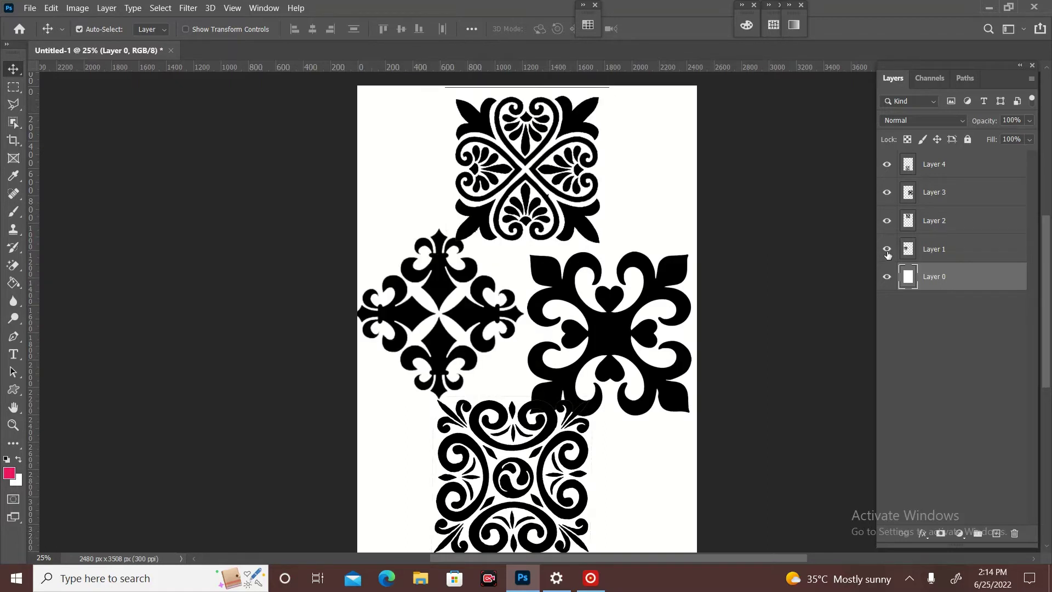
{"action": "left_click", "coordinate": [950, 247]}
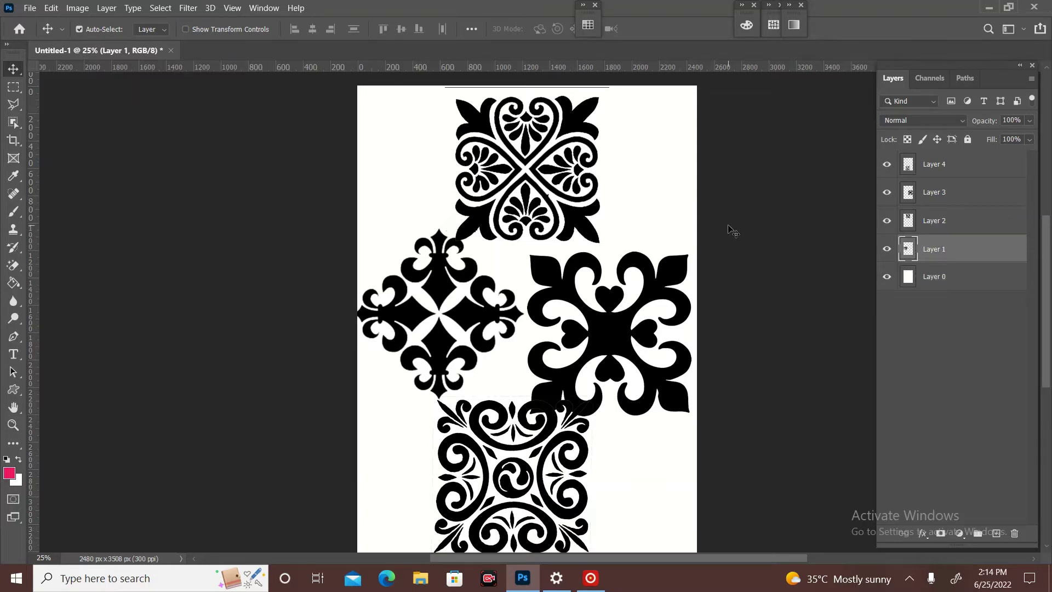
- Create a new 1000×1000 px document at 300 ppi
{"action": "left_click", "coordinate": [31, 8]}
{"action": "left_click", "coordinate": [42, 21]}
{"action": "left_click", "coordinate": [775, 157]}
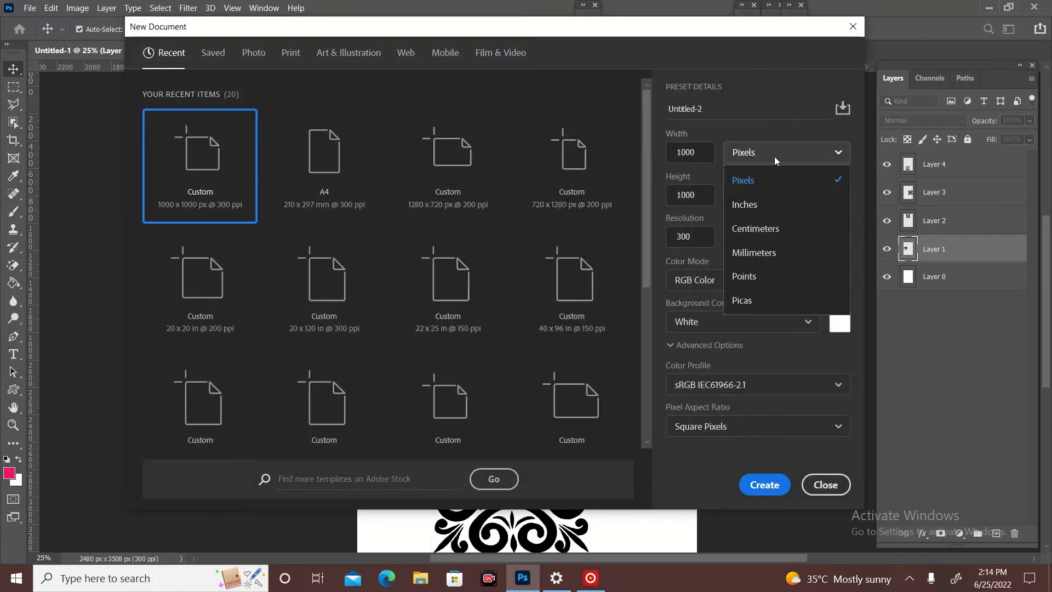
{"action": "left_click", "coordinate": [753, 181]}
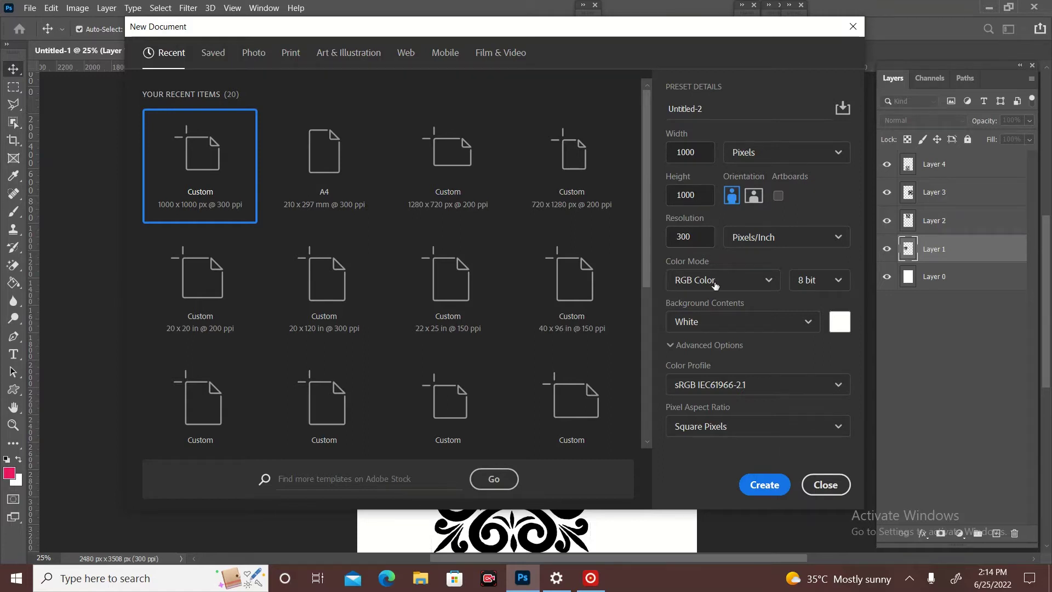
{"action": "left_click", "coordinate": [763, 484]}
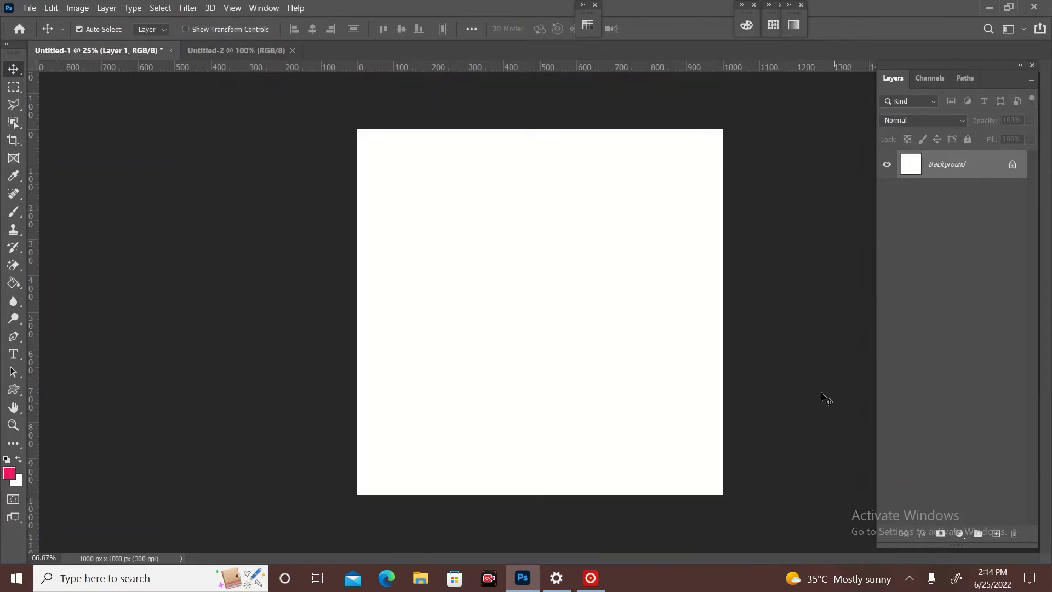
- Unlock the background as Layer 0, then select Layers 1–4 in the ornaments document
{"action": "left_click", "coordinate": [1012, 166]}
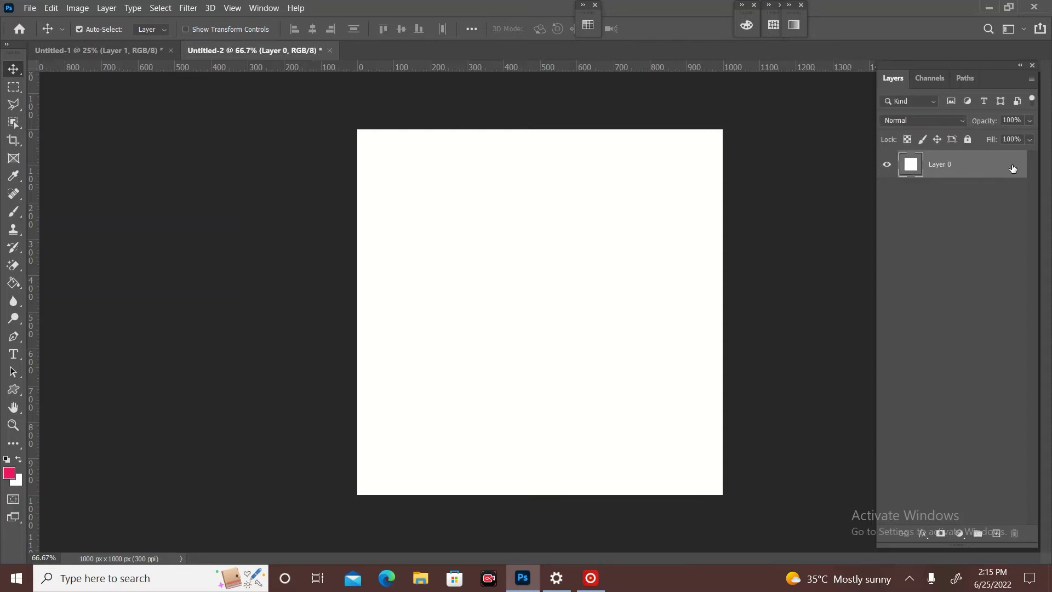
{"action": "left_click", "coordinate": [80, 55]}
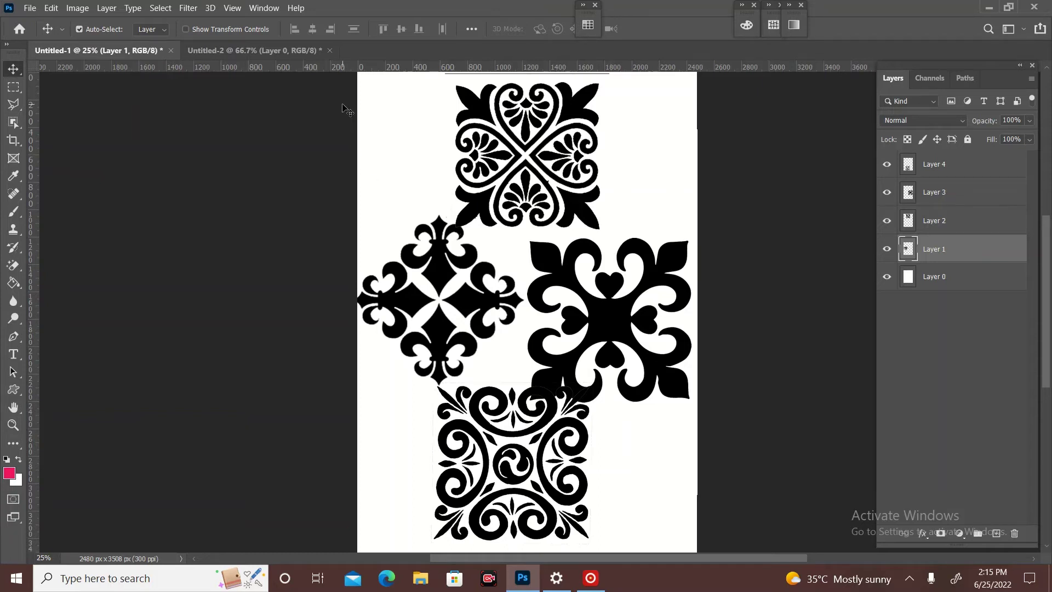
{"action": "left_click", "coordinate": [960, 173], "text": "shift"}
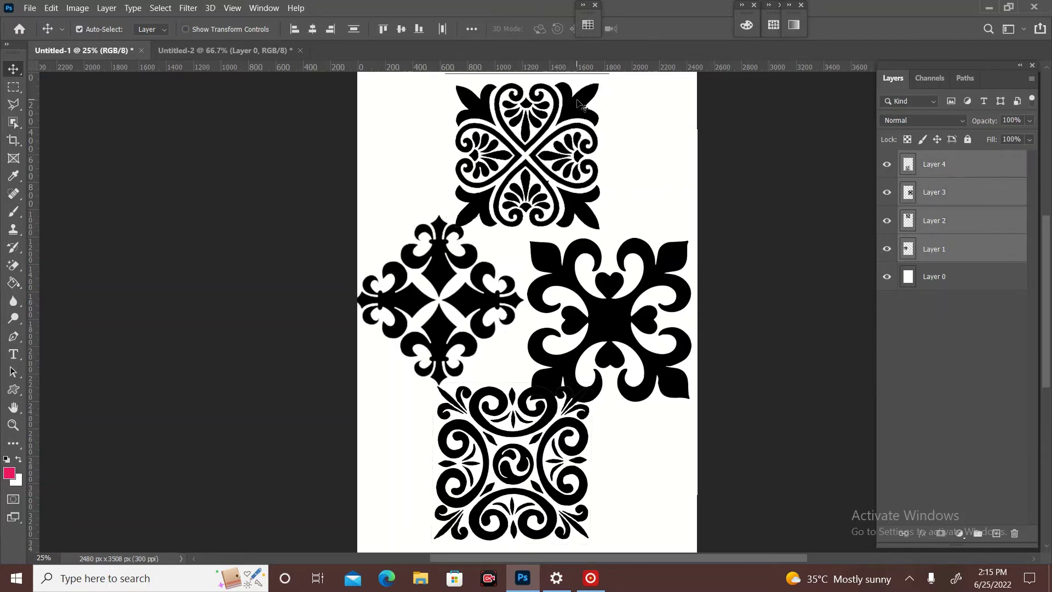
- Drag the four ornament layers onto the Untitled-2 canvas and start a Free Transform
{"action": "left_click_drag", "start_coordinate": [583, 106], "coordinate": [246, 52]}
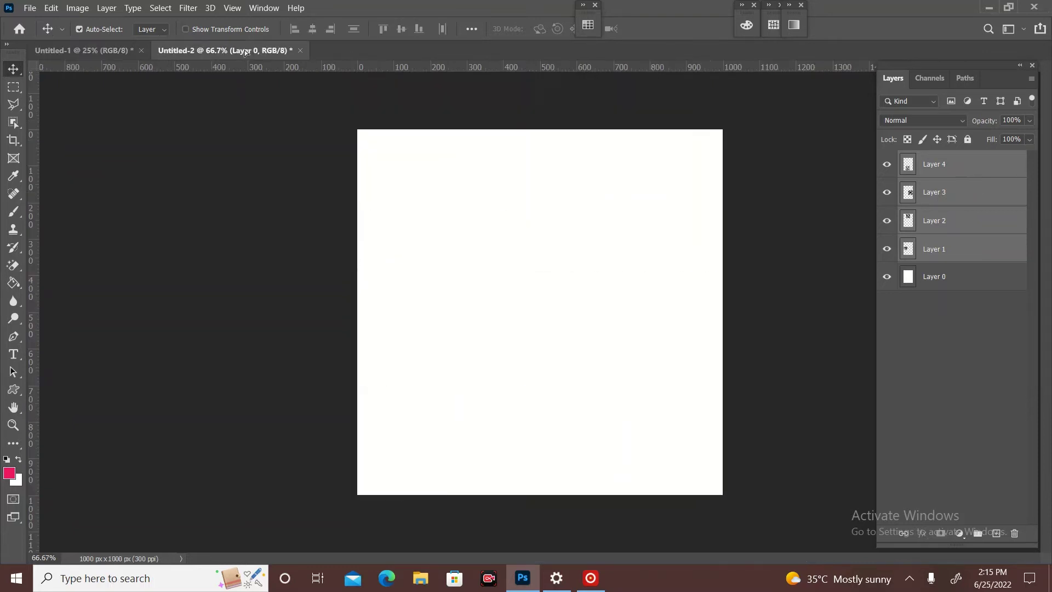
{"action": "left_click_drag", "start_coordinate": [597, 296], "coordinate": [546, 307]}
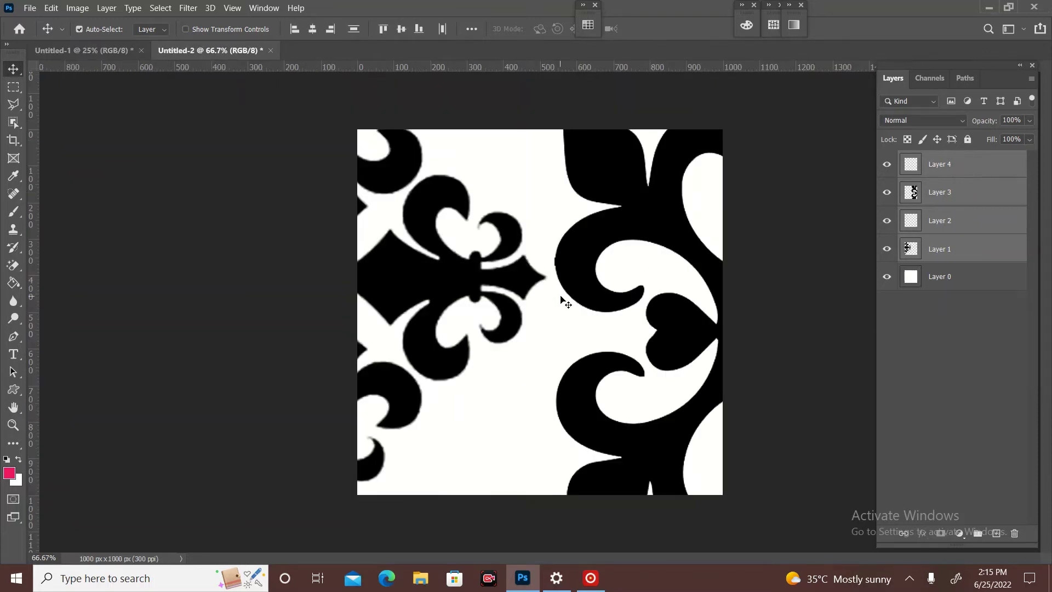
{"action": "key", "text": "ctrl+t"}
{"action": "key", "text": "ctrl+minus"}
{"action": "key", "text": "ctrl+minus"}
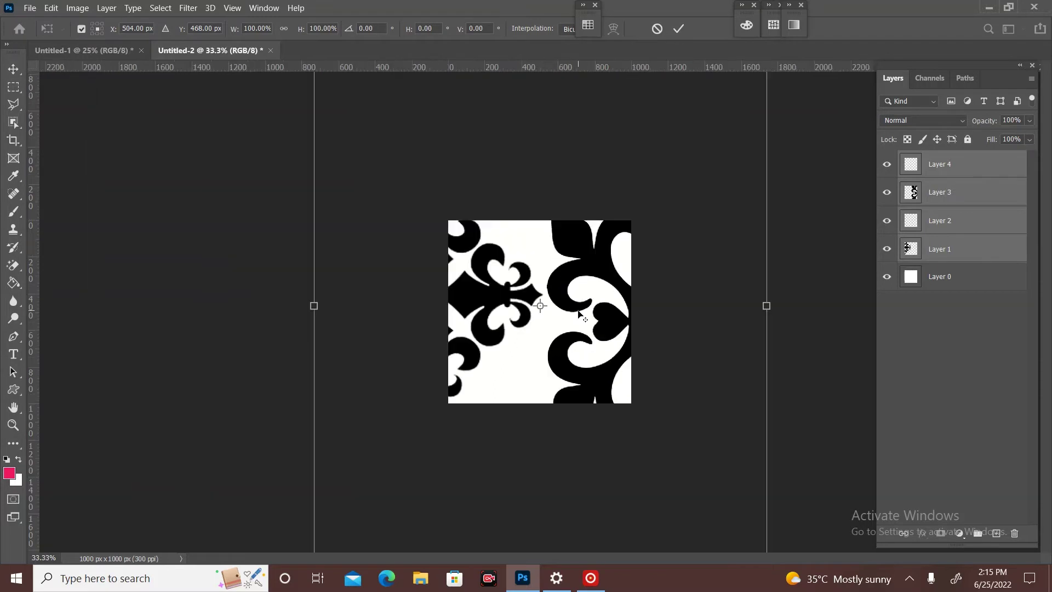
{"action": "key", "text": "ctrl+minus"}
{"action": "key", "text": "ctrl+minus"}
{"action": "key", "text": "ctrl+minus"}
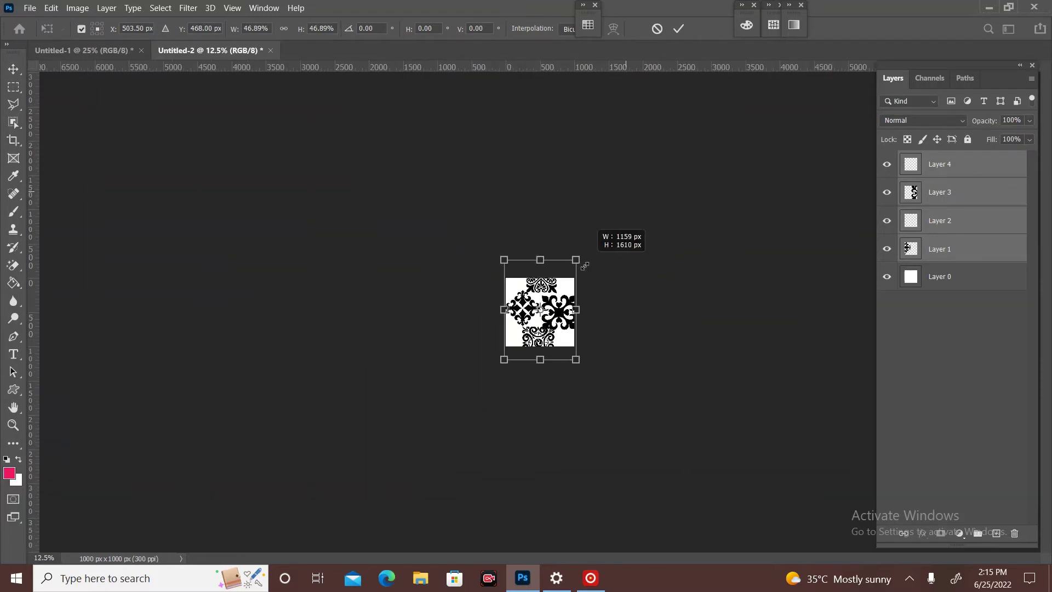
- Scale the ornament group down to 27.18% and centre it on the canvas
{"action": "left_click_drag", "start_coordinate": [627, 188], "coordinate": [567, 273]}
{"action": "key", "text": "ctrl+plus"}
{"action": "key", "text": "ctrl+plus"}
{"action": "key", "text": "ctrl+plus"}
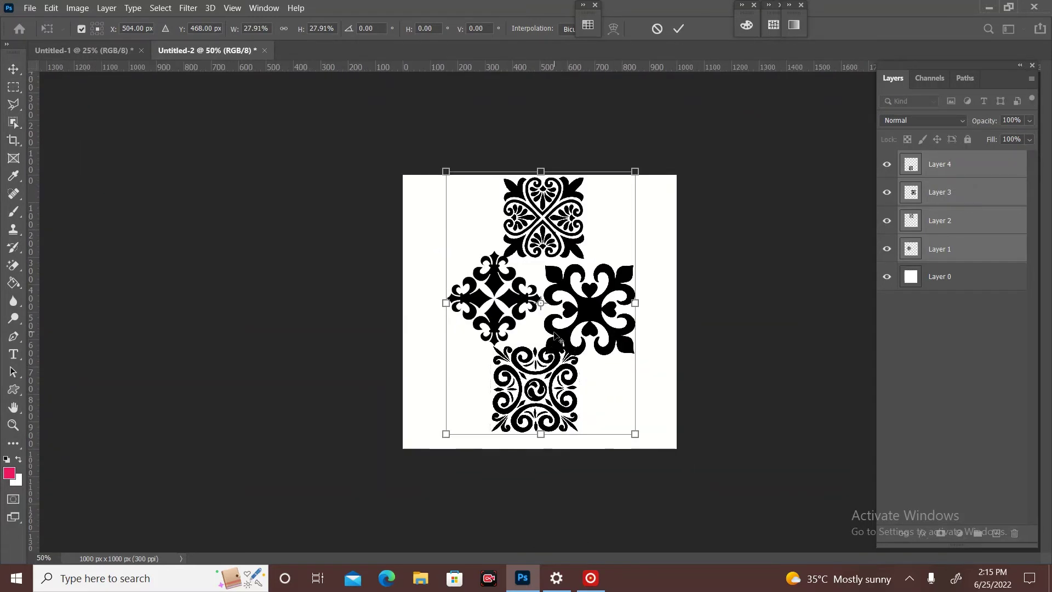
{"action": "left_click_drag", "start_coordinate": [636, 172], "coordinate": [634, 176]}
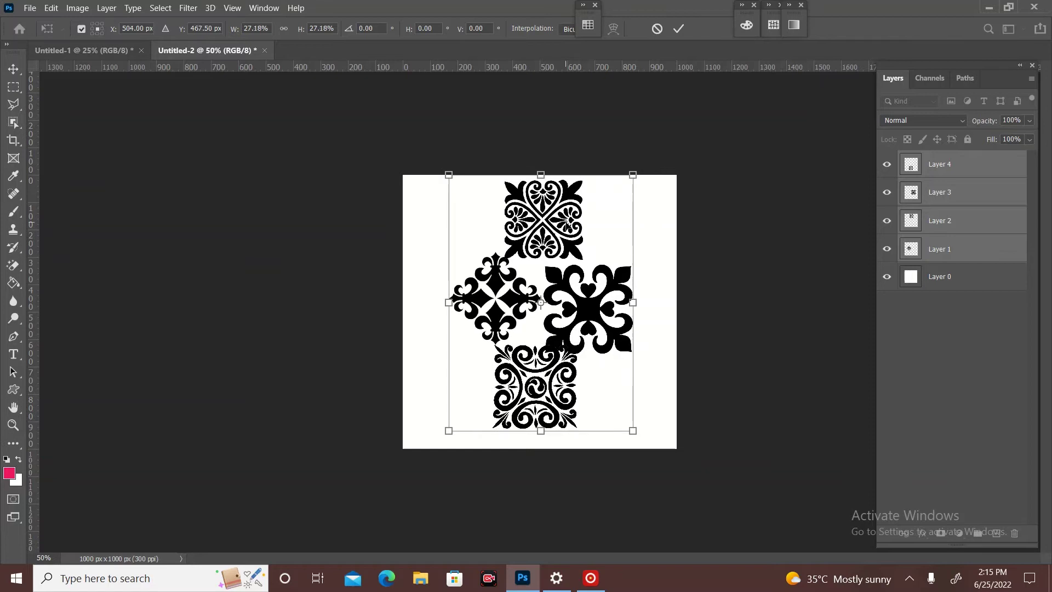
{"action": "left_click_drag", "start_coordinate": [567, 225], "coordinate": [570, 229]}
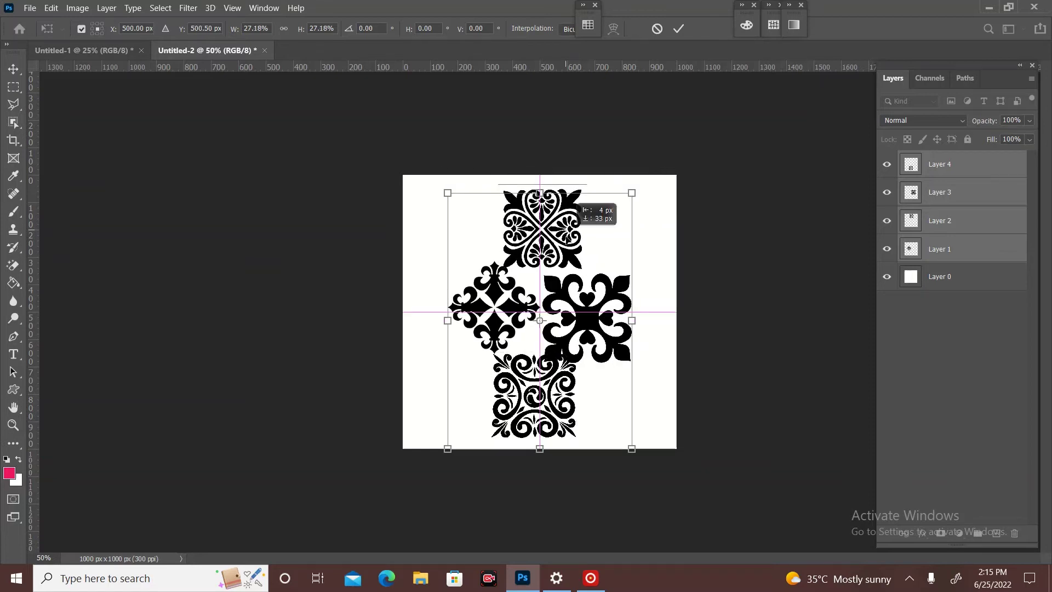
{"action": "left_click", "coordinate": [679, 30]}
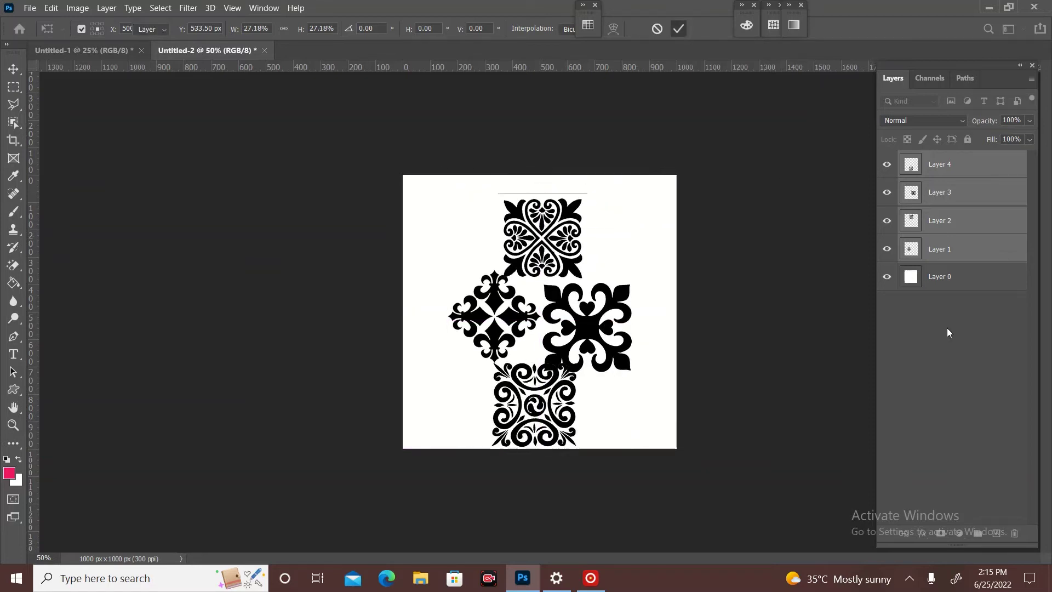
{"action": "left_click", "coordinate": [976, 283]}
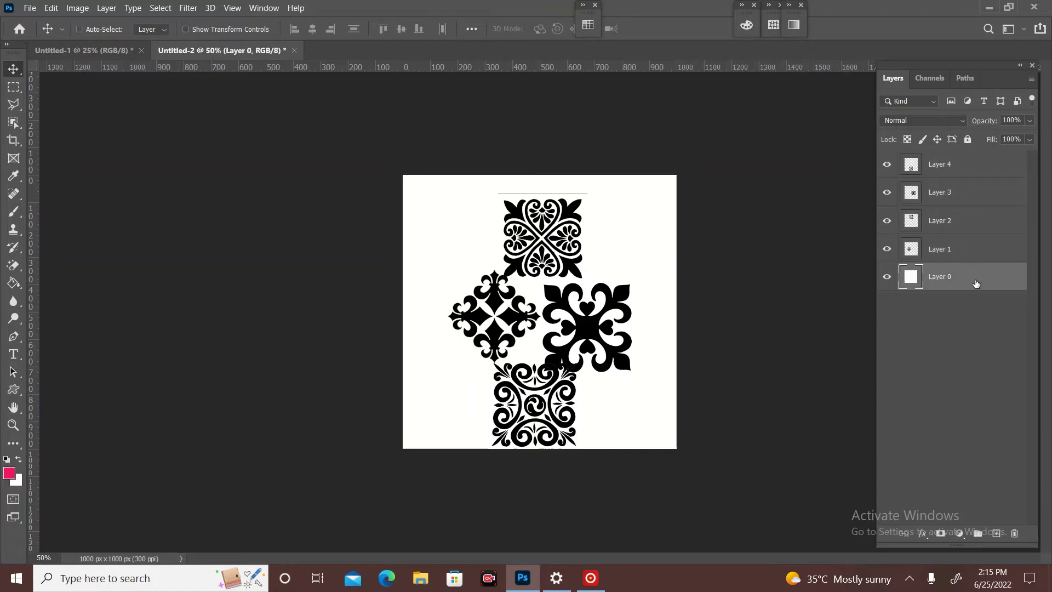
- Add horizontal and vertical guides crossing at the 500 px canvas centre, using Layer 0's transform centre
{"action": "key", "text": "ctrl+t"}
{"action": "left_click_drag", "start_coordinate": [574, 67], "coordinate": [602, 311]}
{"action": "left_click_drag", "start_coordinate": [35, 157], "coordinate": [538, 245]}
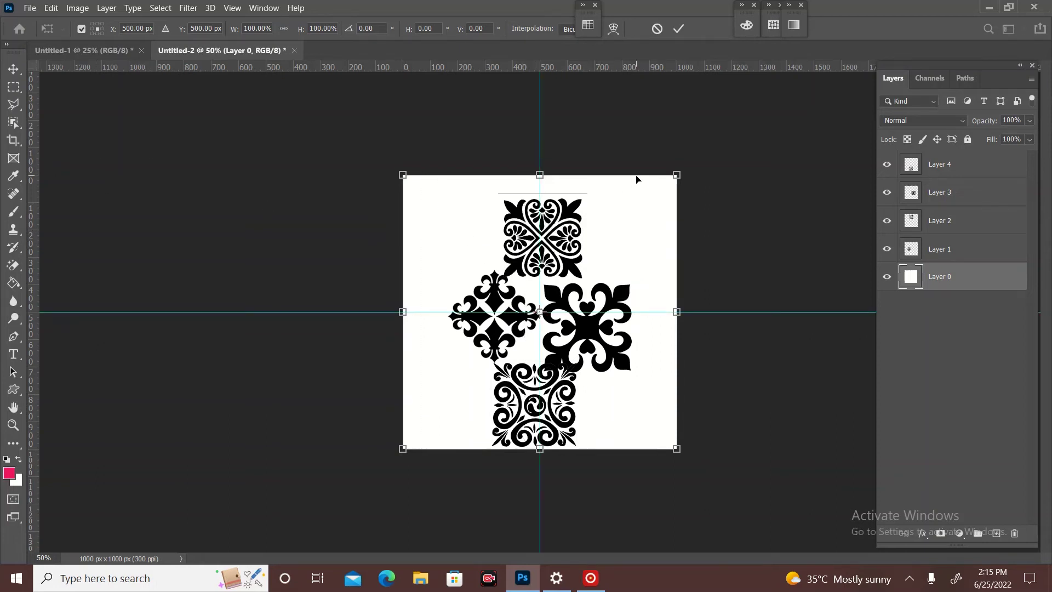
{"action": "key", "text": "ctrl+plus"}
{"action": "key", "text": "ctrl+plus"}
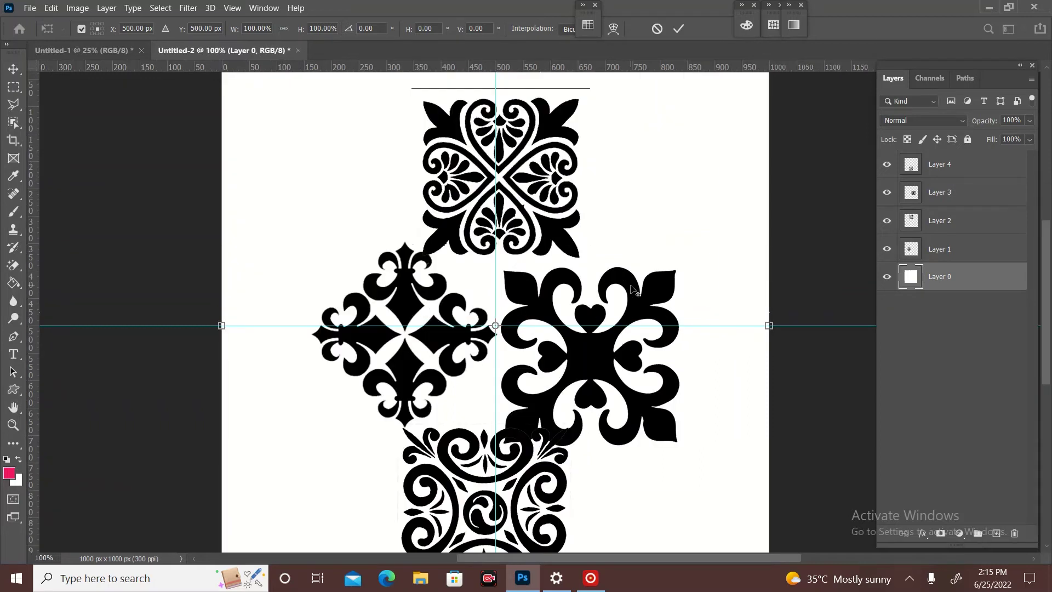
{"action": "key", "text": "ctrl+minus"}
{"action": "left_click", "coordinate": [678, 29]}
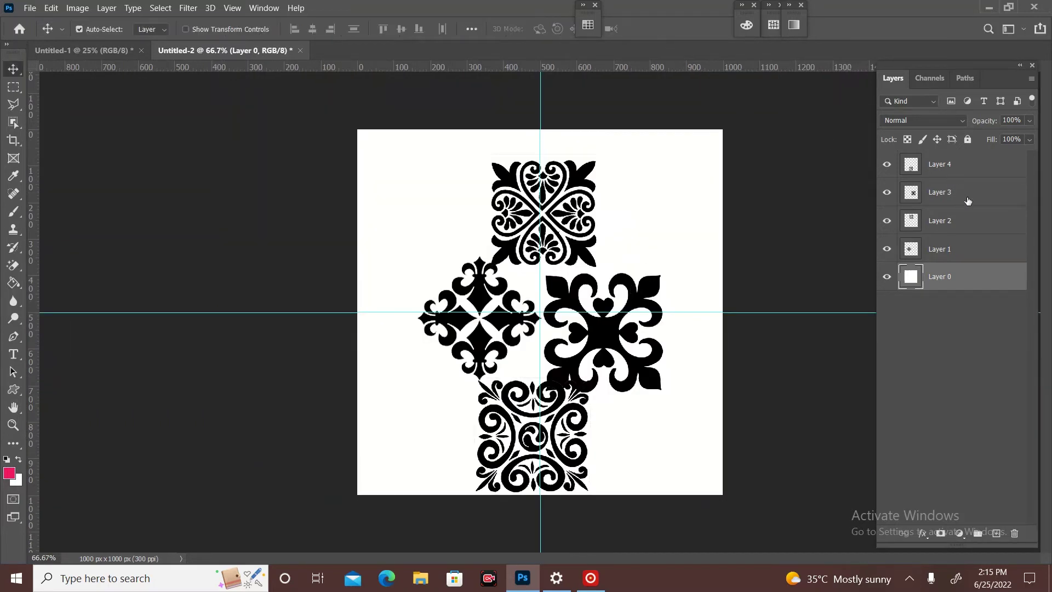
- Move the four ornaments into the top-left, top-right, bottom-right and bottom-left guide quadrants
{"action": "left_click", "coordinate": [923, 254]}
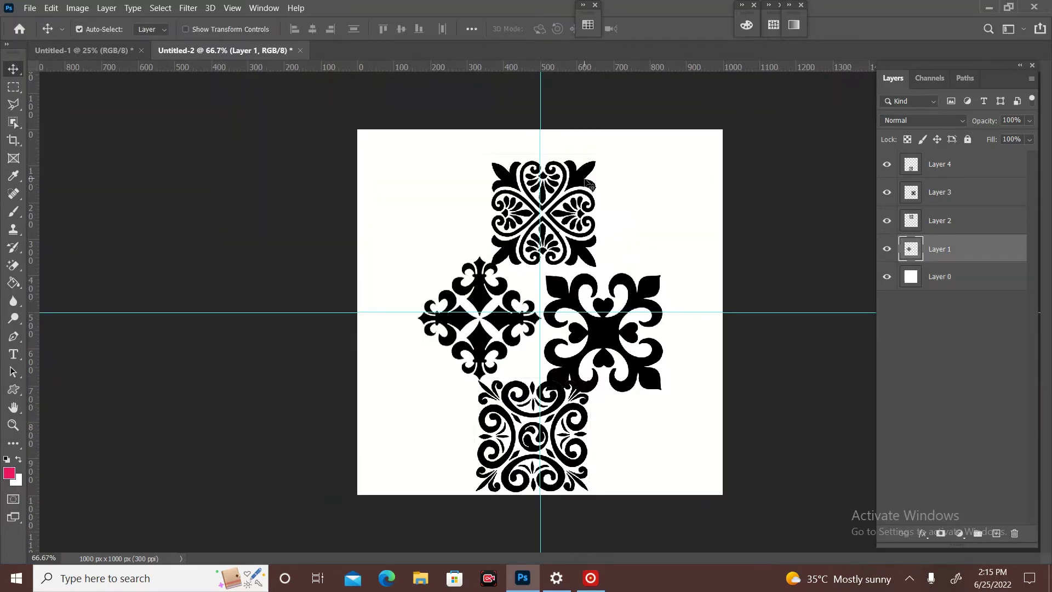
{"action": "left_click_drag", "start_coordinate": [591, 181], "coordinate": [507, 189]}
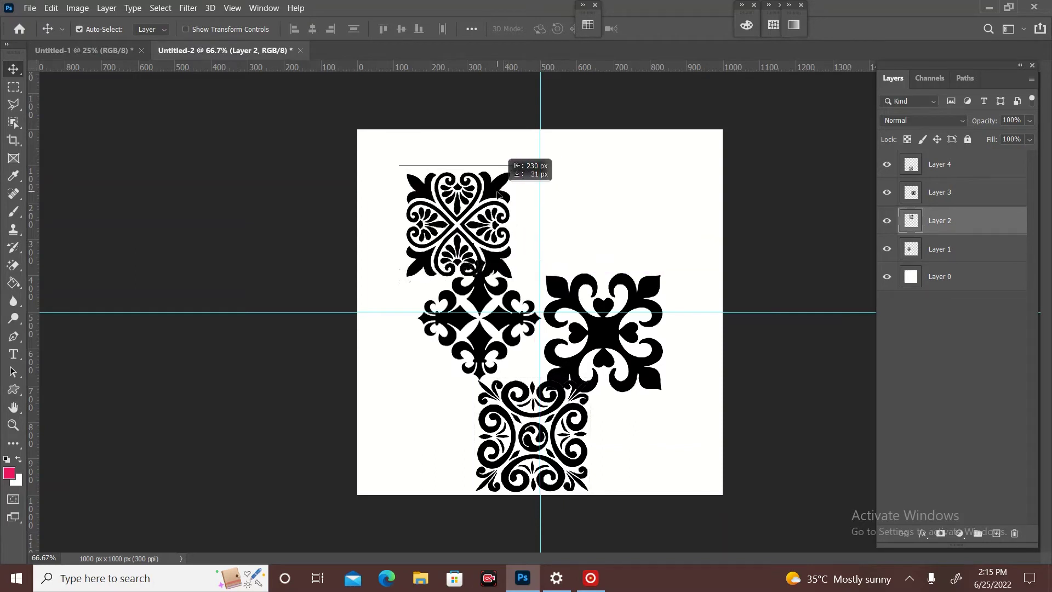
{"action": "left_click_drag", "start_coordinate": [507, 190], "coordinate": [492, 196]}
{"action": "left_click_drag", "start_coordinate": [634, 298], "coordinate": [665, 201]}
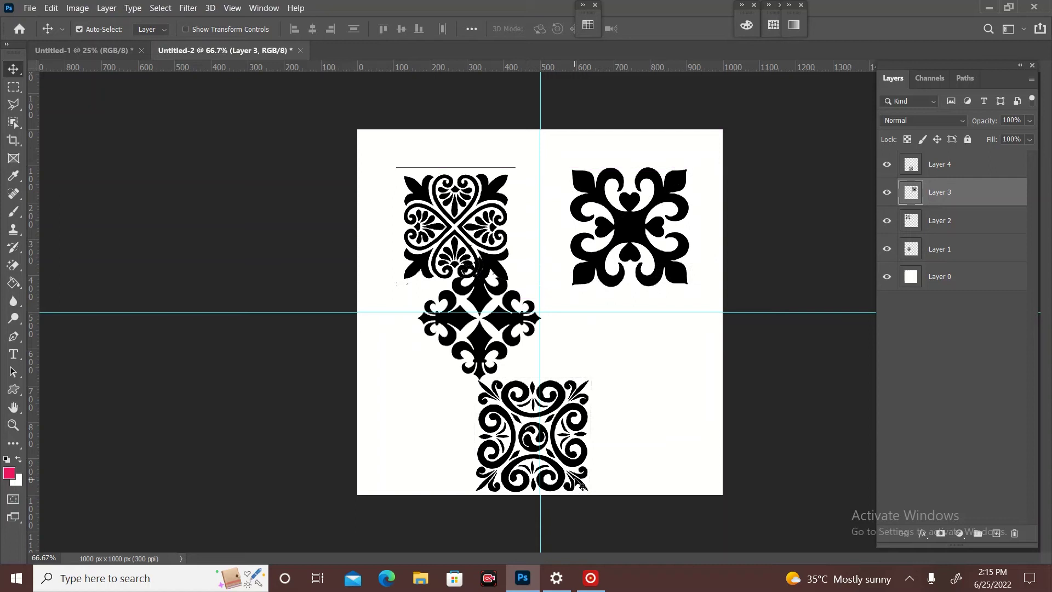
{"action": "left_click", "coordinate": [587, 418]}
{"action": "left_click_drag", "start_coordinate": [587, 417], "coordinate": [670, 382]}
{"action": "left_click", "coordinate": [483, 344]}
{"action": "left_click_drag", "start_coordinate": [484, 344], "coordinate": [463, 421]}
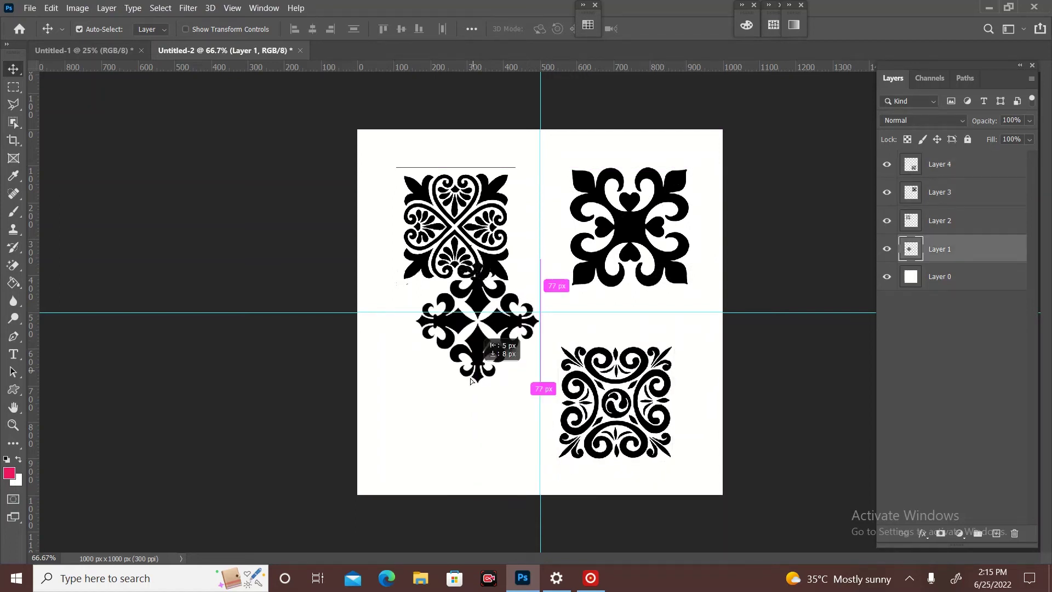
- Enlarge the bottom-left ornament to about 138% within its quarter
{"action": "key", "text": "ctrl+t"}
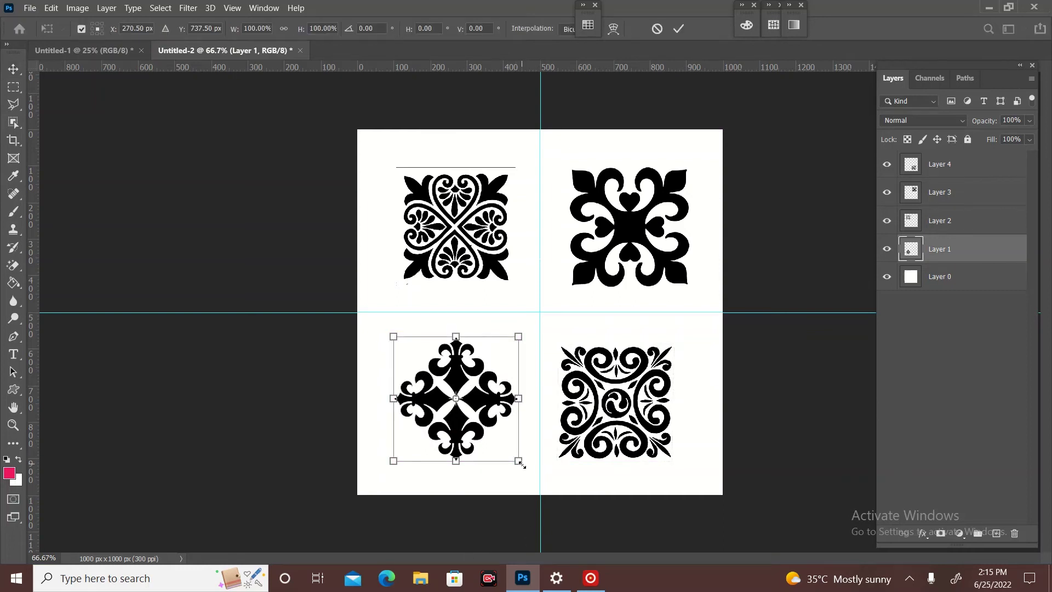
{"action": "left_click_drag", "start_coordinate": [519, 463], "coordinate": [542, 490]}
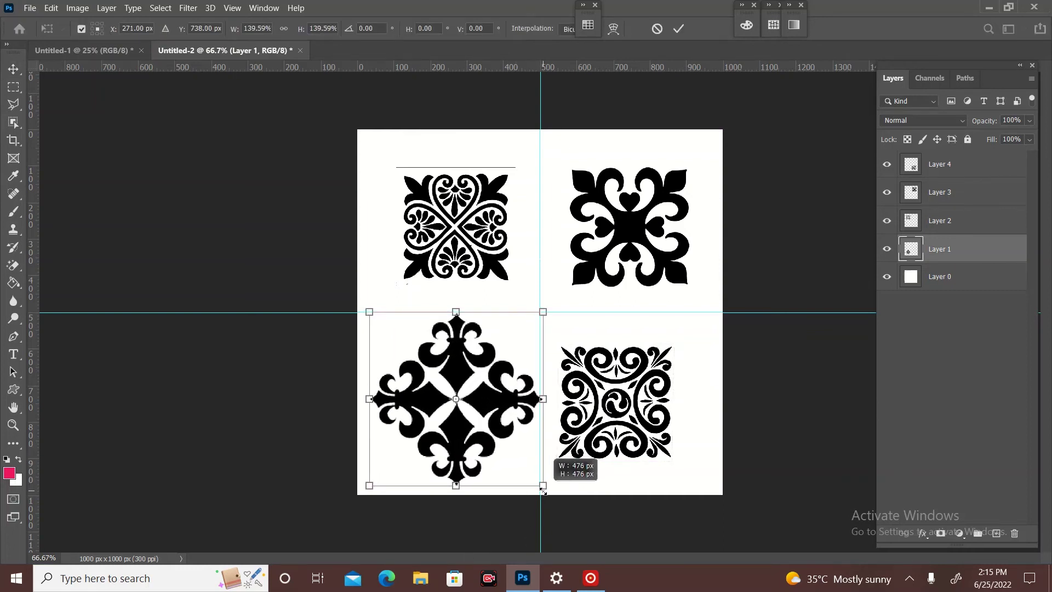
{"action": "left_click_drag", "start_coordinate": [542, 489], "coordinate": [542, 488]}
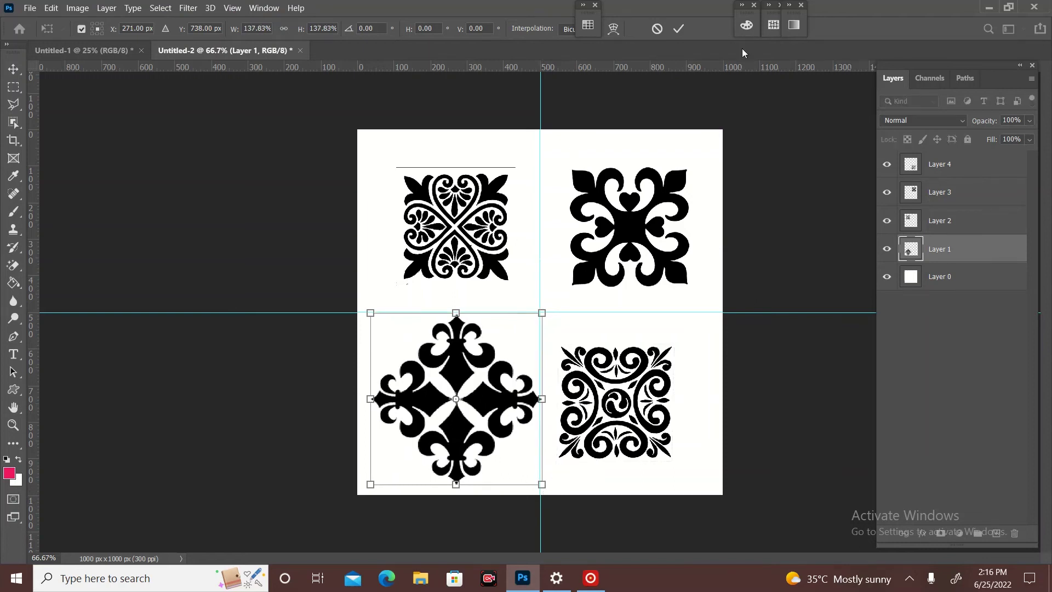
{"action": "left_click", "coordinate": [678, 28]}
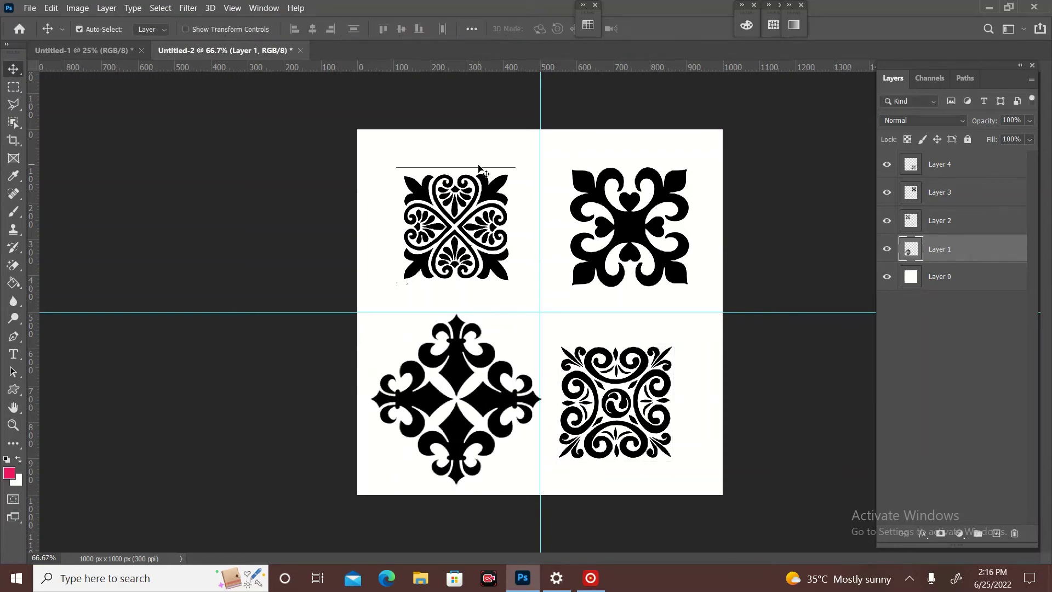
- Enlarge the top-left ornament to fill its quarter
{"action": "left_click", "coordinate": [488, 198]}
{"action": "key", "text": "ctrl+t"}
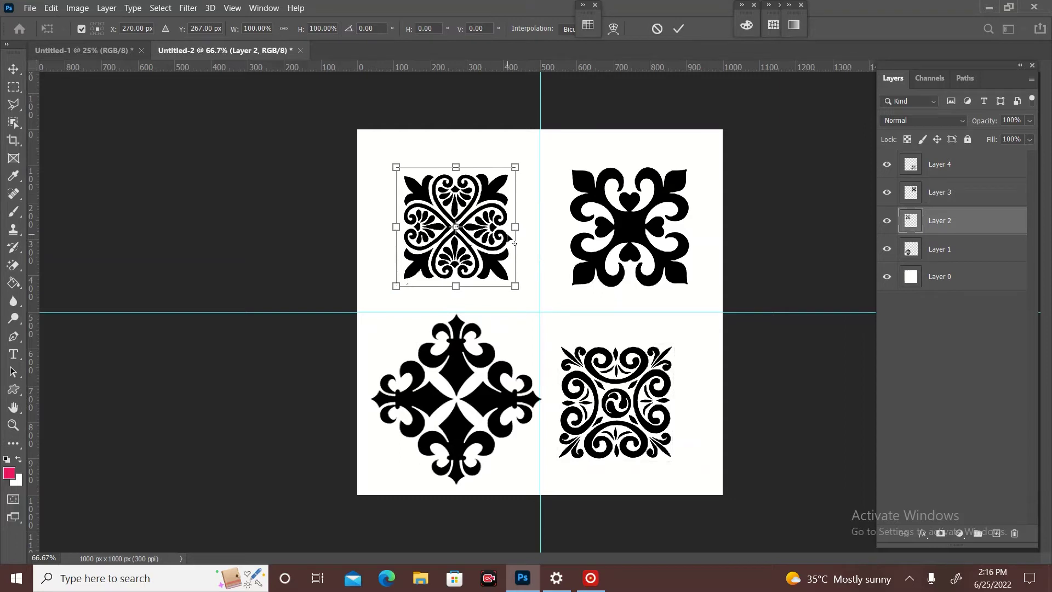
{"action": "left_click_drag", "start_coordinate": [514, 284], "coordinate": [532, 327]}
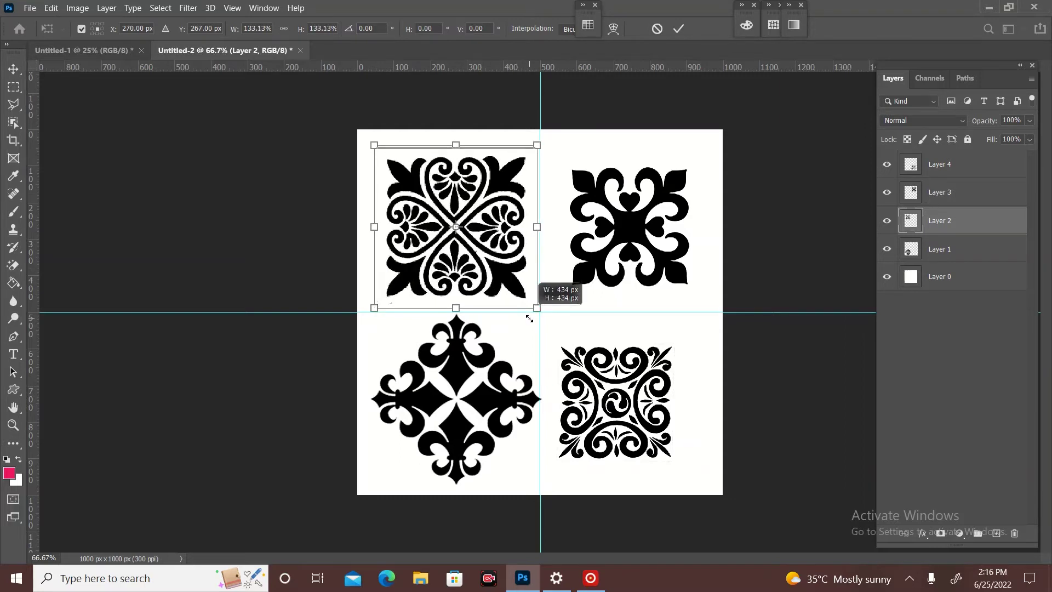
{"action": "left_click_drag", "start_coordinate": [532, 327], "coordinate": [536, 332]}
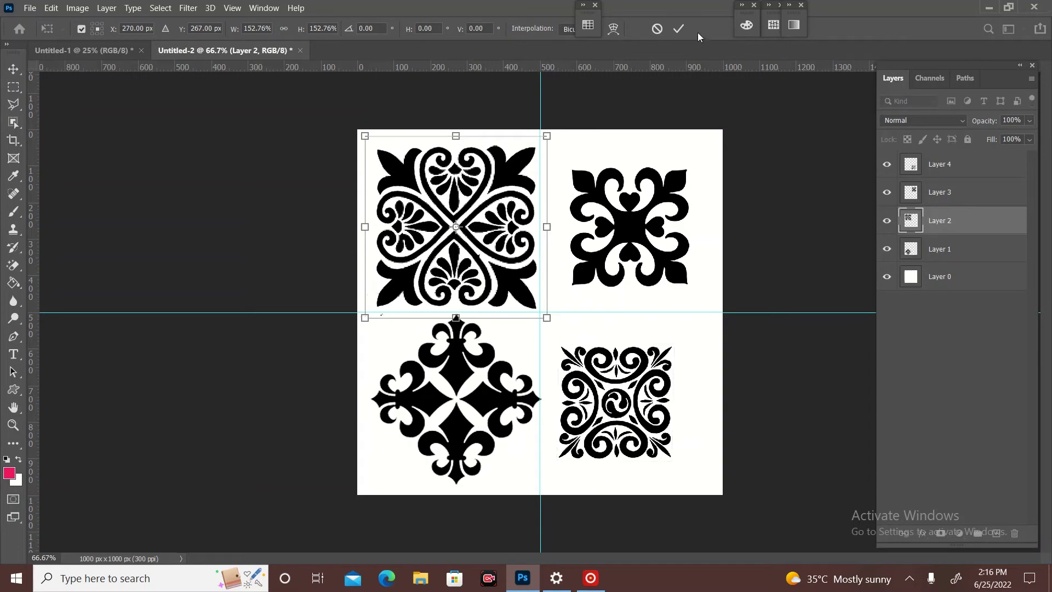
{"action": "left_click", "coordinate": [678, 29]}
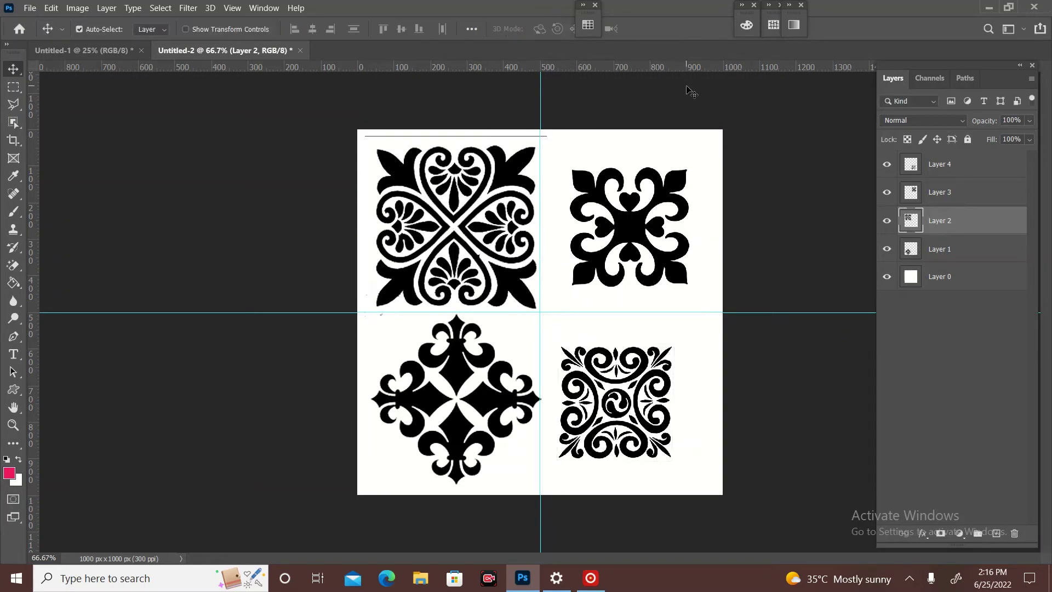
- Enlarge the top-right ornament to fill its quarter
{"action": "left_click", "coordinate": [618, 229]}
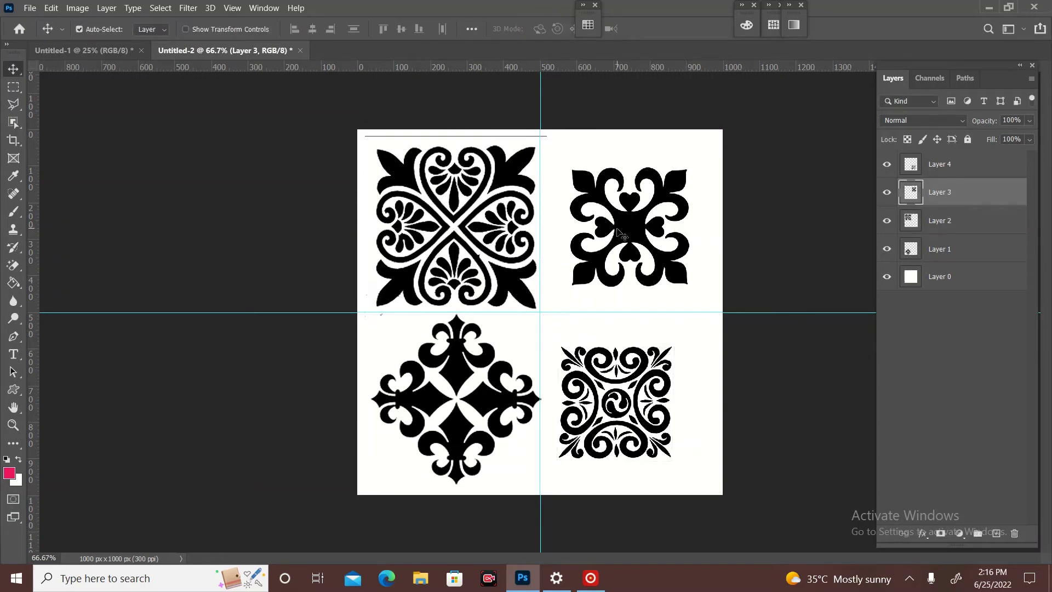
{"action": "key", "text": "ctrl+t"}
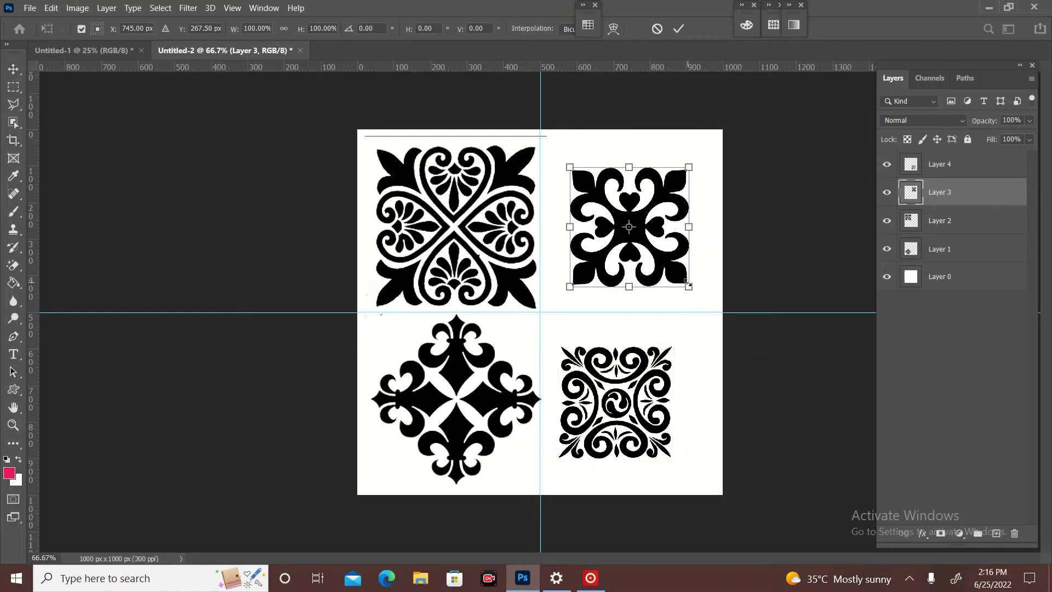
{"action": "left_click_drag", "start_coordinate": [691, 286], "coordinate": [712, 325]}
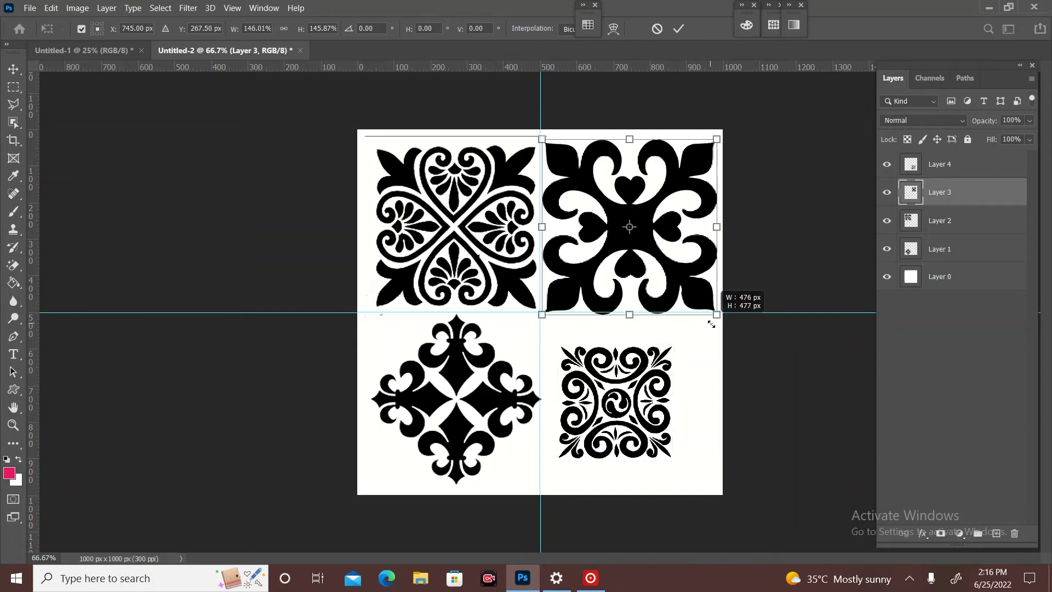
{"action": "left_click_drag", "start_coordinate": [711, 325], "coordinate": [712, 326]}
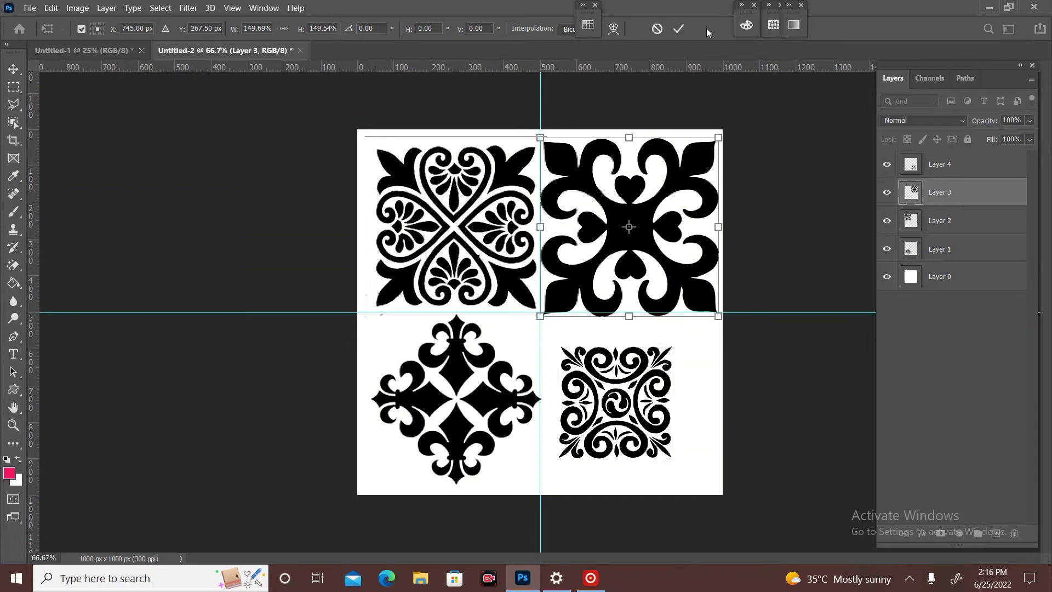
{"action": "left_click", "coordinate": [680, 29]}
- Enlarge the bottom-right ornament to about 147.5% and shift it right to fill its quarter
{"action": "left_click", "coordinate": [667, 385]}
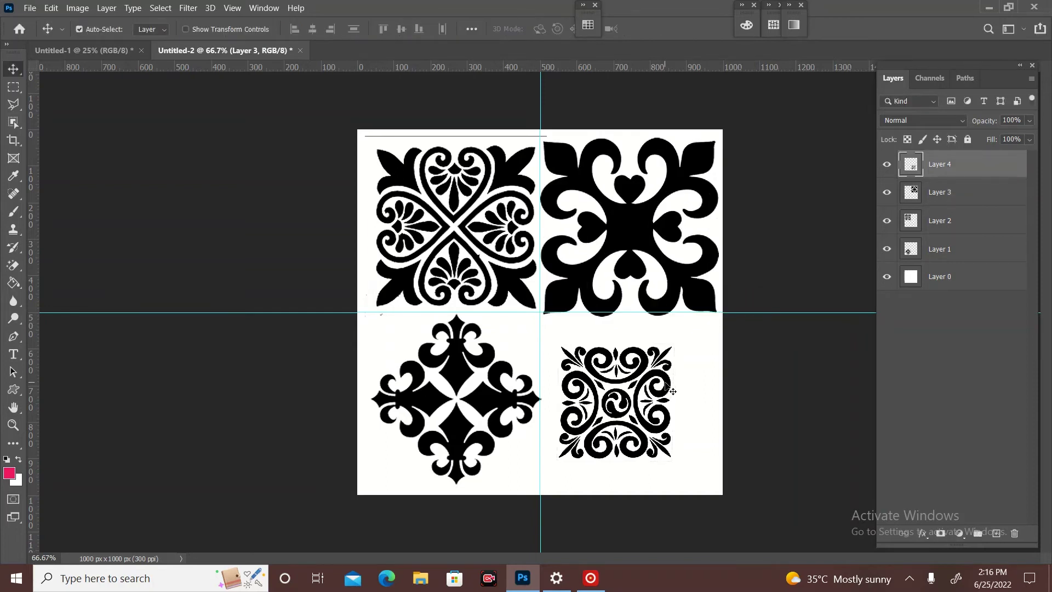
{"action": "key", "text": "ctrl+t"}
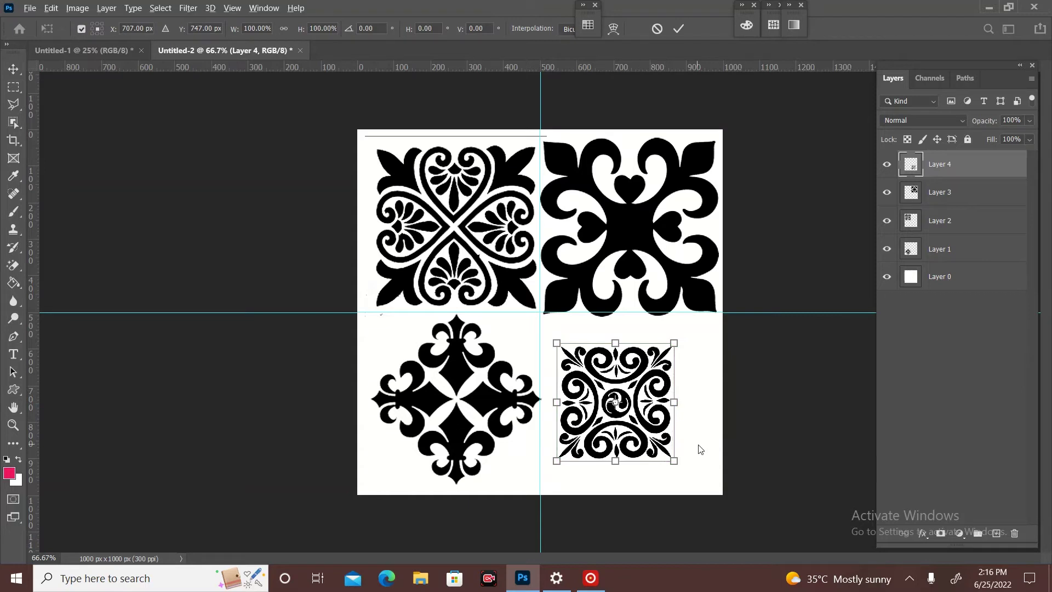
{"action": "left_click_drag", "start_coordinate": [672, 460], "coordinate": [698, 485]}
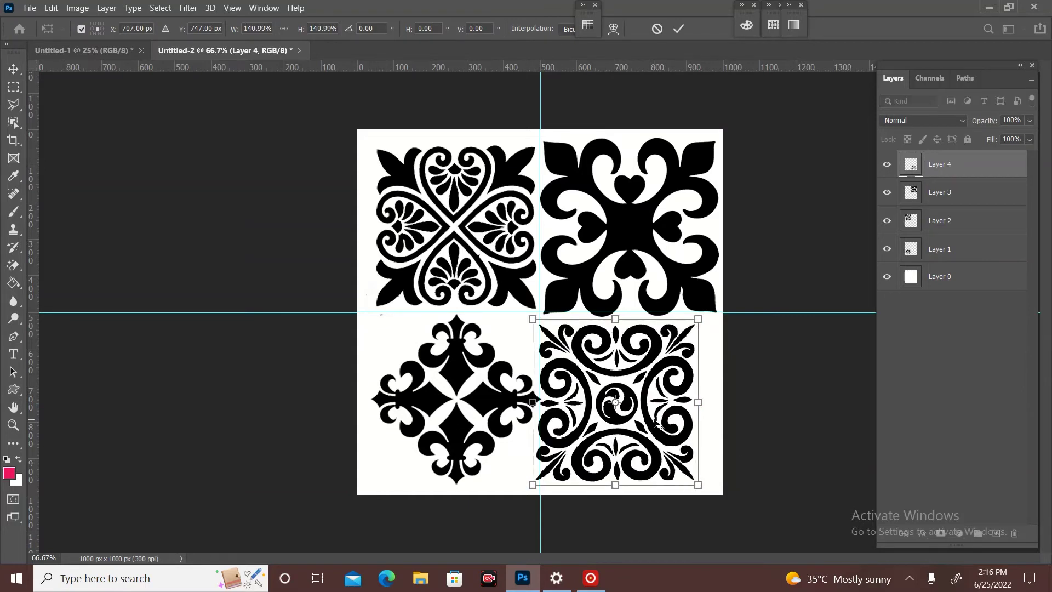
{"action": "left_click_drag", "start_coordinate": [668, 372], "coordinate": [682, 373]}
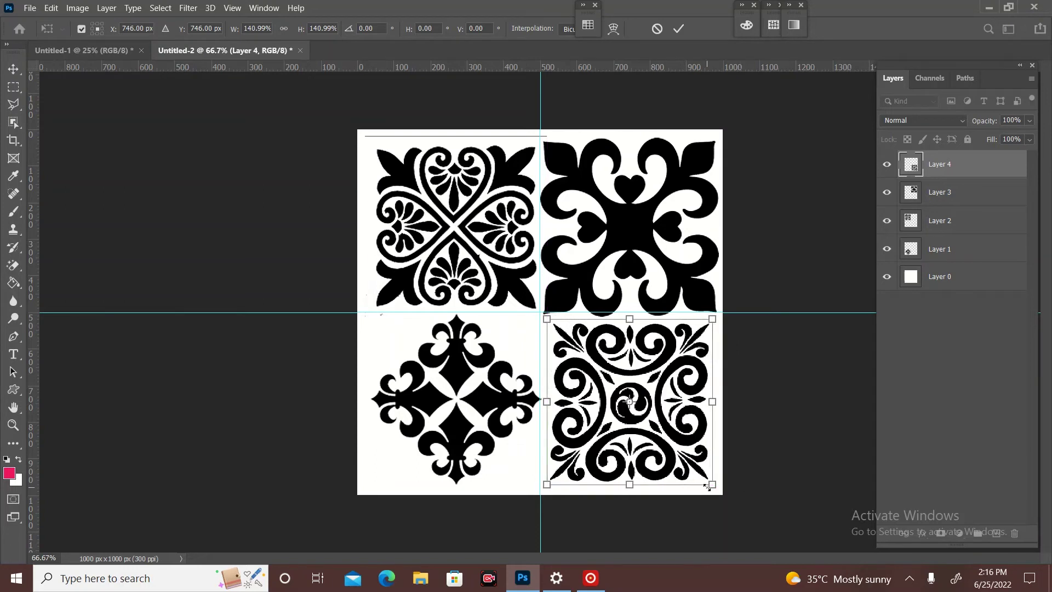
{"action": "left_click_drag", "start_coordinate": [714, 485], "coordinate": [718, 490]}
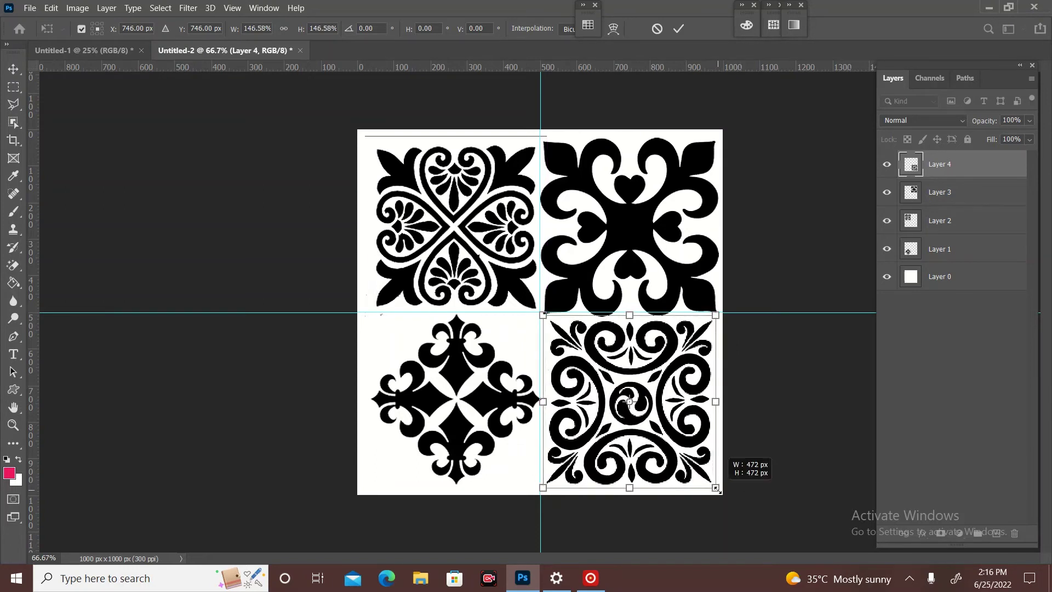
{"action": "left_click", "coordinate": [678, 30]}
- Enlarge the top-left ornament to about 109% and shift it left to the tile edge
{"action": "left_click", "coordinate": [515, 175], "text": "ctrl"}
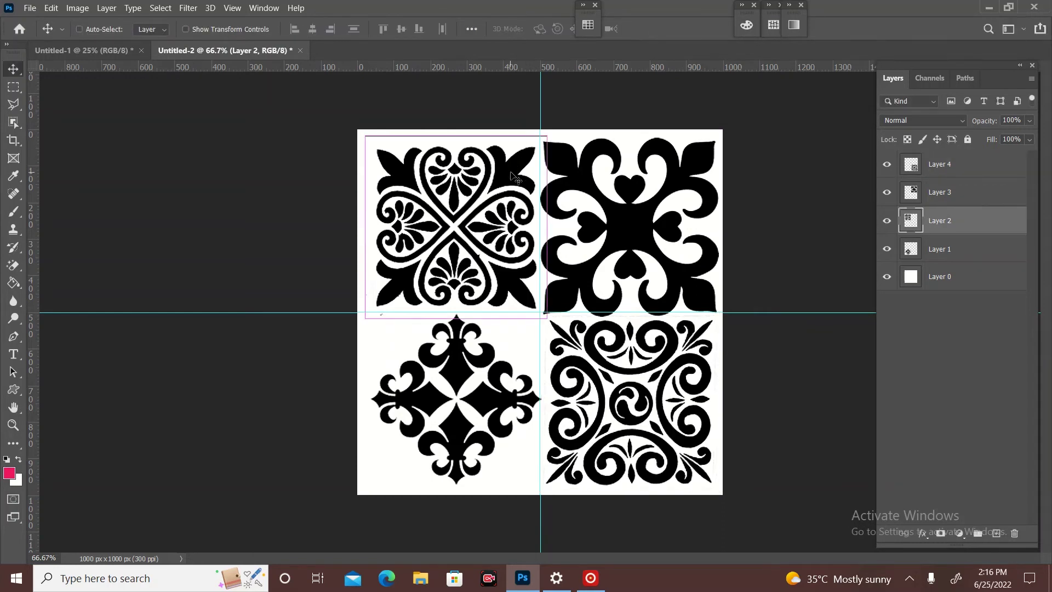
{"action": "key", "text": "ctrl+t"}
{"action": "left_click_drag", "start_coordinate": [365, 318], "coordinate": [357, 326]}
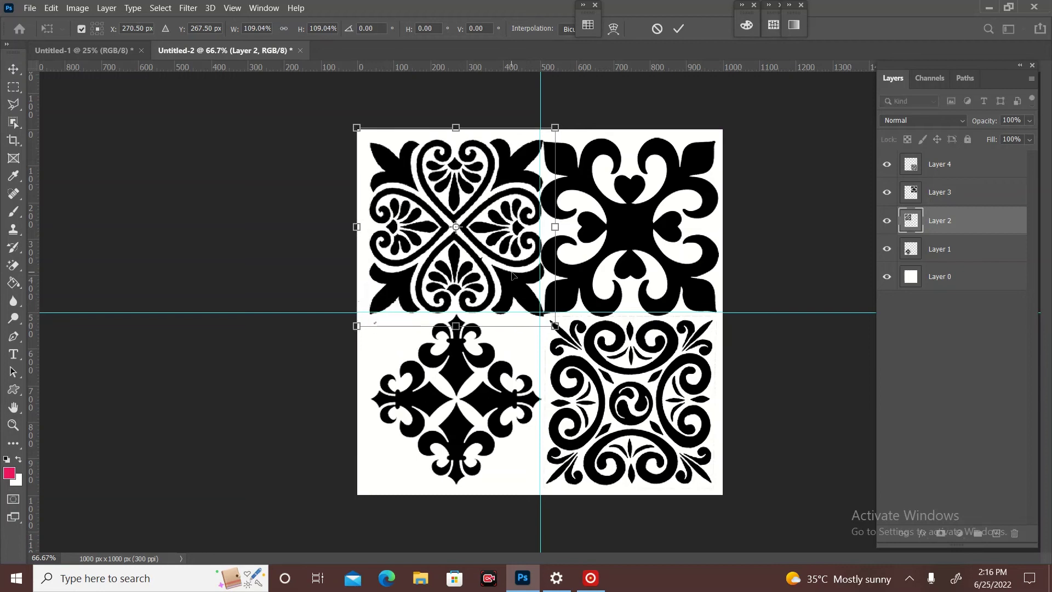
{"action": "left_click_drag", "start_coordinate": [519, 289], "coordinate": [512, 289]}
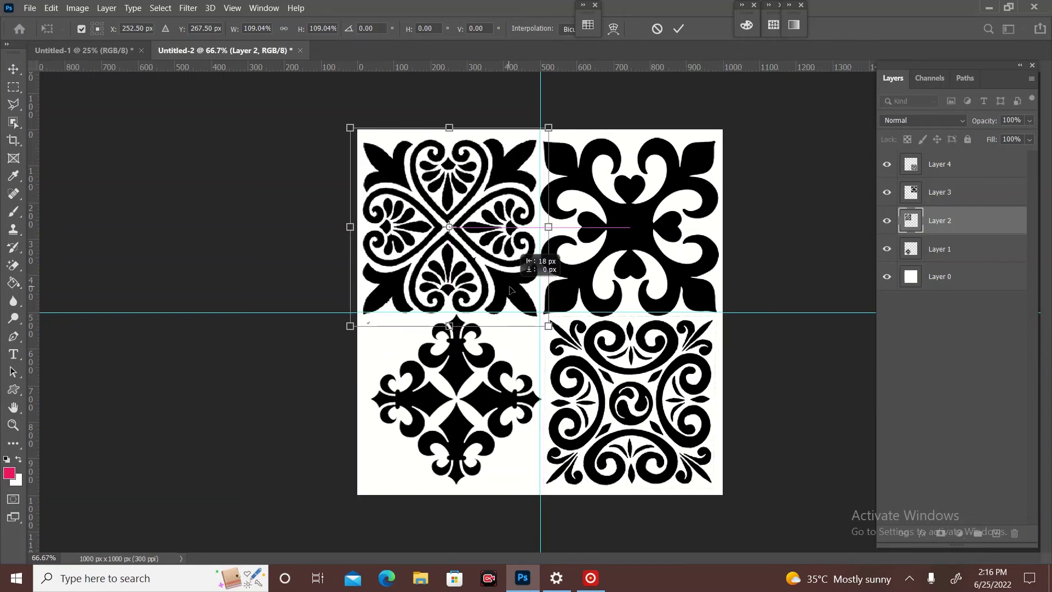
{"action": "left_click", "coordinate": [680, 32]}
{"action": "left_click", "coordinate": [495, 398]}
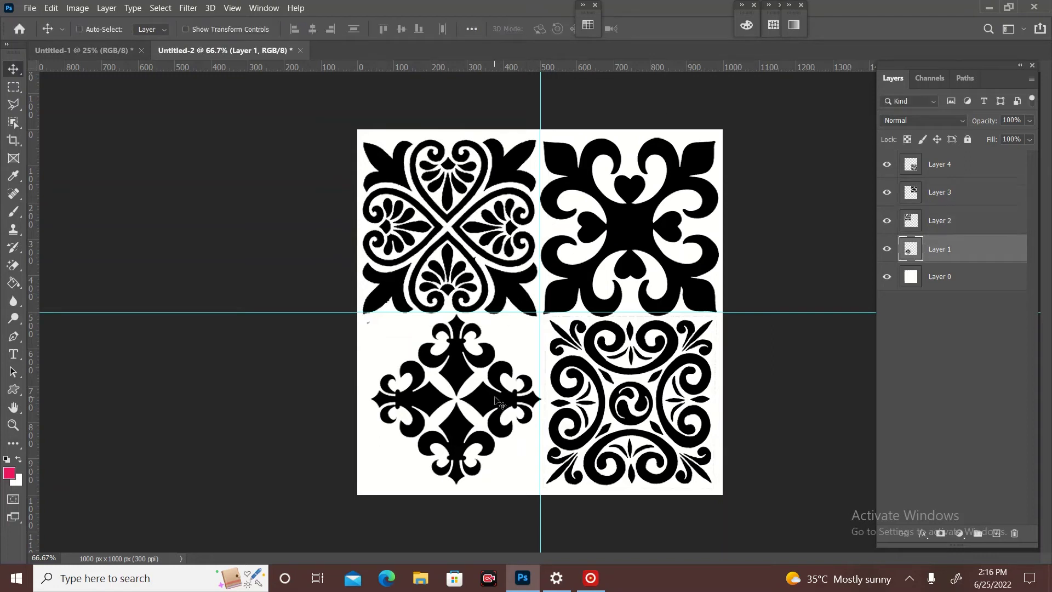
{"action": "key", "text": "ctrl+t"}
- Rotate the bottom-left ornament about 46° at 131.83% to fill its quarter; nudge the top-right ornament up
{"action": "mouse_move", "coordinate": [546, 483]}
{"action": "left_mouse_down"}
{"action": "mouse_move", "coordinate": [555, 497]}
{"action": "mouse_move", "coordinate": [477, 502]}
{"action": "left_mouse_up"}
{"action": "left_click_drag", "start_coordinate": [459, 261], "coordinate": [472, 239]}
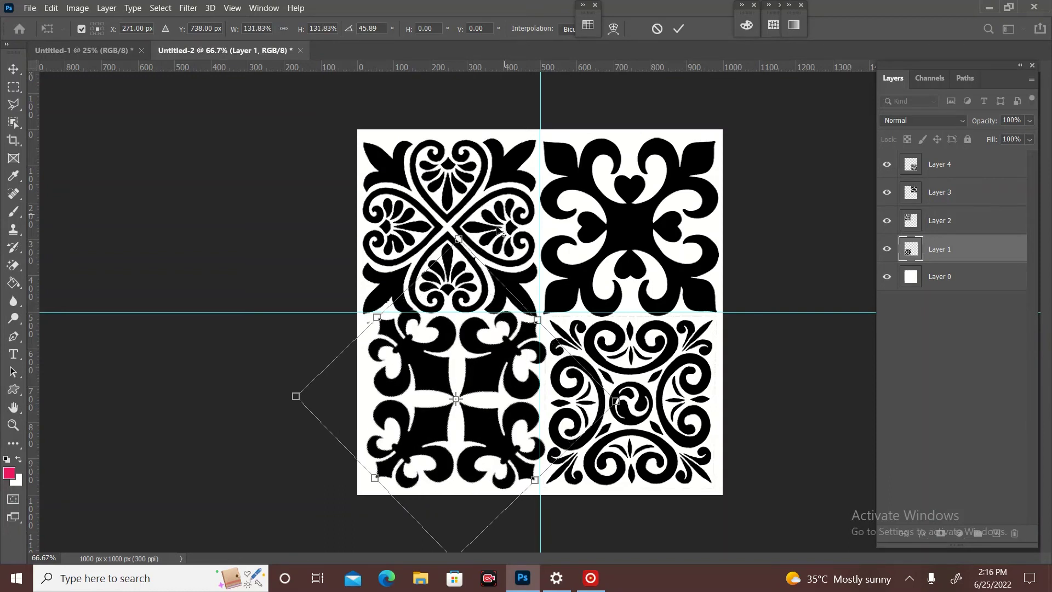
{"action": "key", "text": "Return"}
{"action": "left_click_drag", "start_coordinate": [484, 369], "coordinate": [489, 377]}
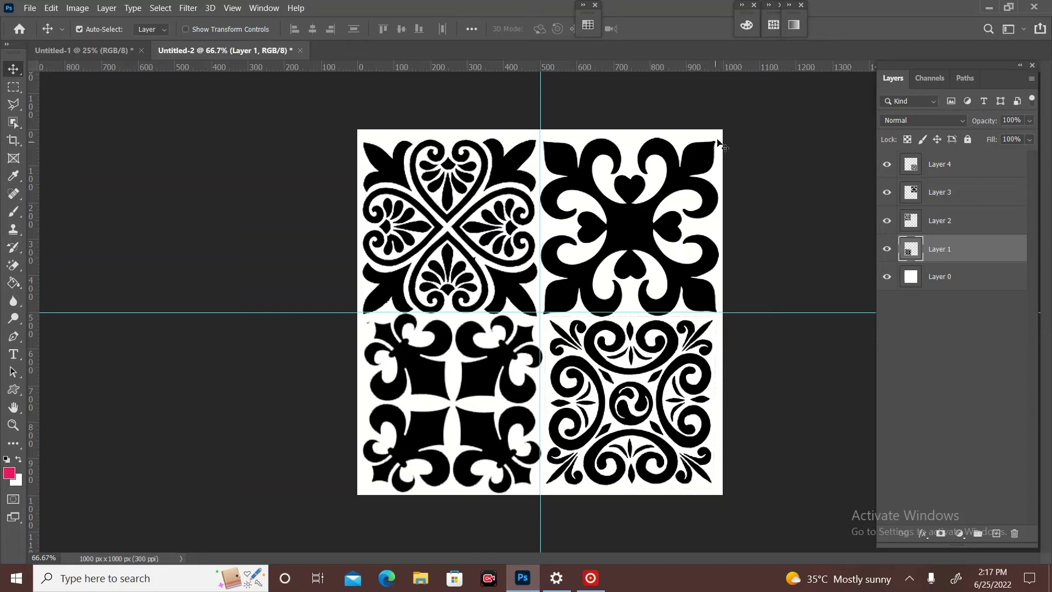
{"action": "left_click_drag", "start_coordinate": [698, 175], "coordinate": [695, 173]}
{"action": "key", "text": "Up"}
{"action": "key", "text": "Up"}
{"action": "key", "text": "Up"}
{"action": "key", "text": "Up"}
{"action": "key", "text": "Up"}
{"action": "key", "text": "Up"}
{"action": "key", "text": "Up"}
{"action": "key", "text": "Up"}
{"action": "key", "text": "Up"}
{"action": "key", "text": "Up"}
{"action": "key", "text": "Up"}
{"action": "key", "text": "Up"}
{"action": "key", "text": "Up"}
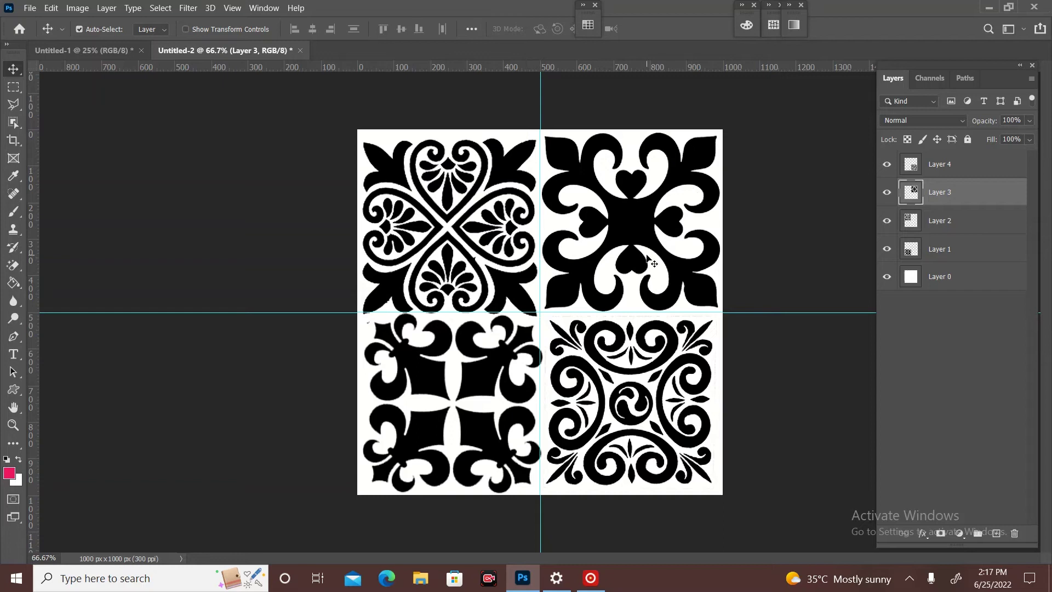
- Nudge the bottom-right ornament into alignment with the centre guides
{"action": "left_click", "coordinate": [669, 351]}
{"action": "key", "text": "Right"}
{"action": "key", "text": "Right"}
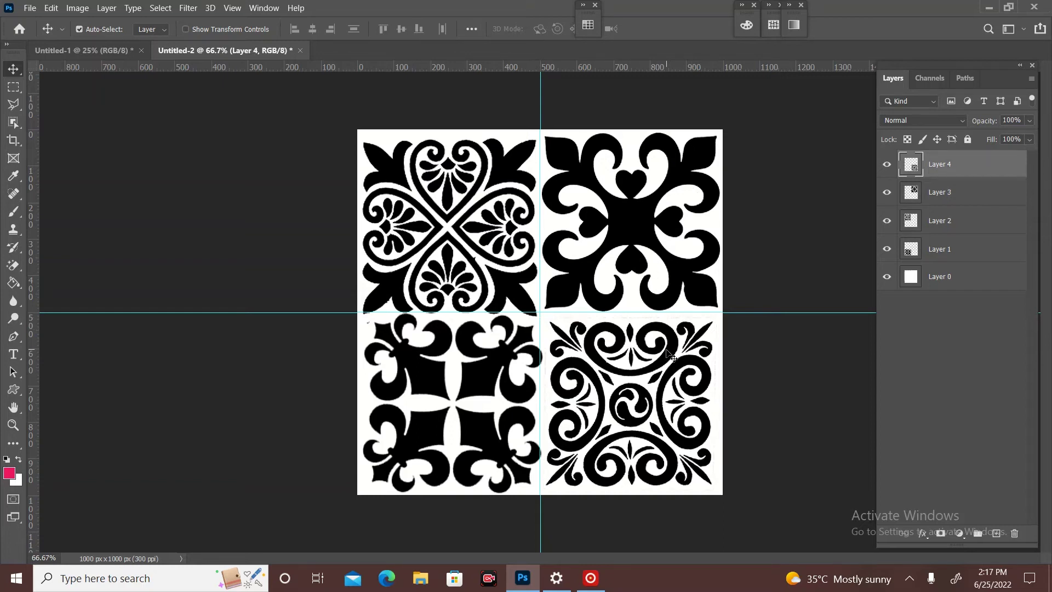
{"action": "key", "text": "Right"}
{"action": "key", "text": "Right"}
{"action": "key", "text": "Right"}
{"action": "key", "text": "Left"}
{"action": "key", "text": "Left"}
{"action": "key", "text": "Up"}
{"action": "key", "text": "Up"}
- Nudge the bottom-left and top-left ornaments into place, then hide the white Layer 0
{"action": "left_click", "coordinate": [472, 382]}
{"action": "key", "text": "Left"}
{"action": "key", "text": "Left"}
{"action": "key", "text": "Left"}
{"action": "key", "text": "Left"}
{"action": "key", "text": "Left"}
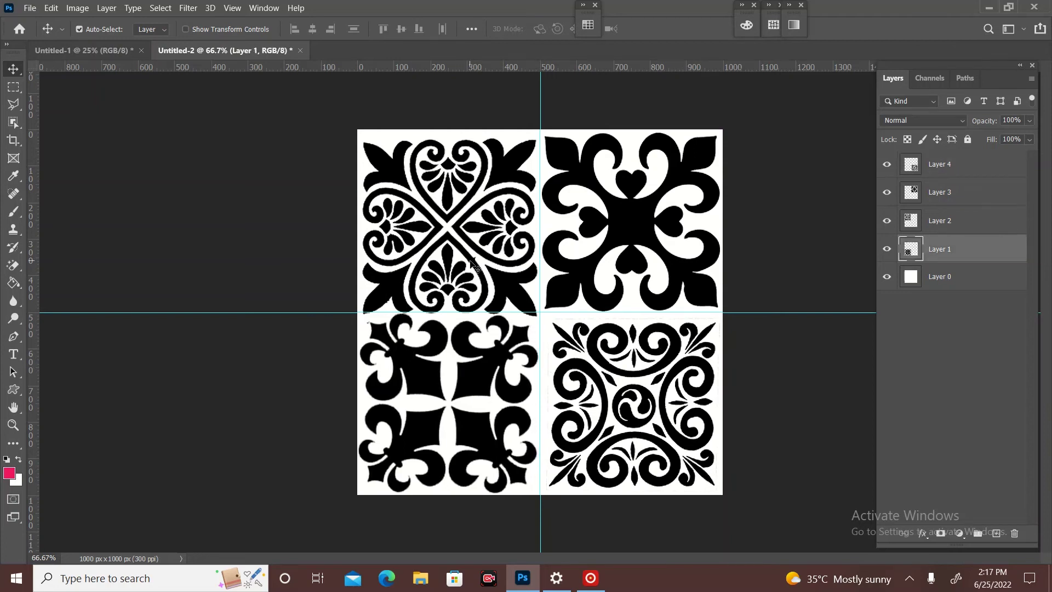
{"action": "left_click", "coordinate": [502, 174]}
{"action": "key", "text": "Up"}
{"action": "key", "text": "Up"}
{"action": "key", "text": "Up"}
{"action": "key", "text": "Up"}
{"action": "key", "text": "Up"}
{"action": "key", "text": "Up"}
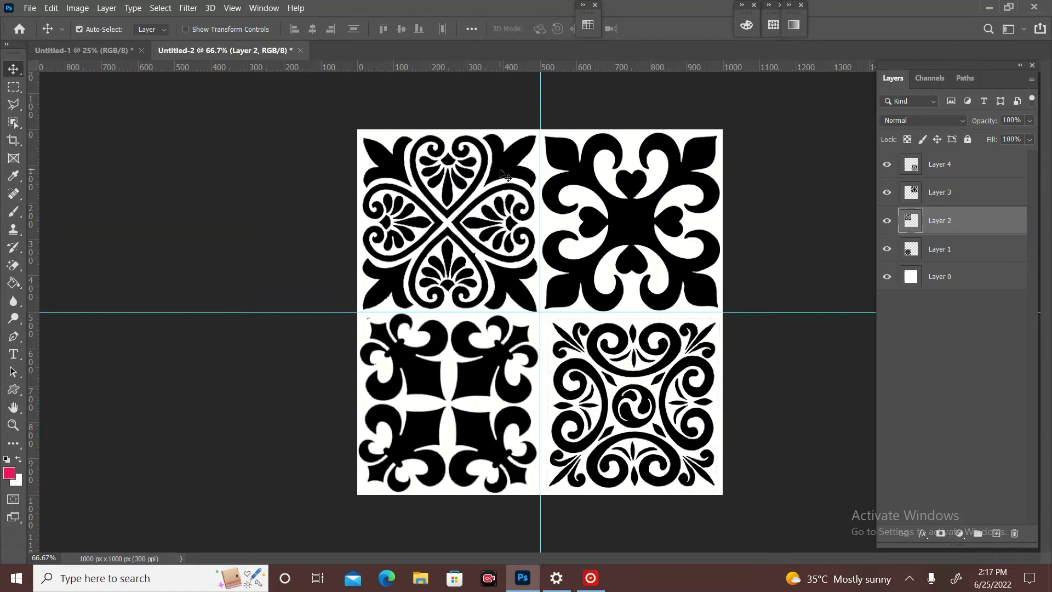
{"action": "key", "text": "Up"}
{"action": "key", "text": "Up"}
{"action": "key", "text": "Up"}
{"action": "key", "text": "Up"}
{"action": "key", "text": "Up"}
{"action": "key", "text": "Up"}
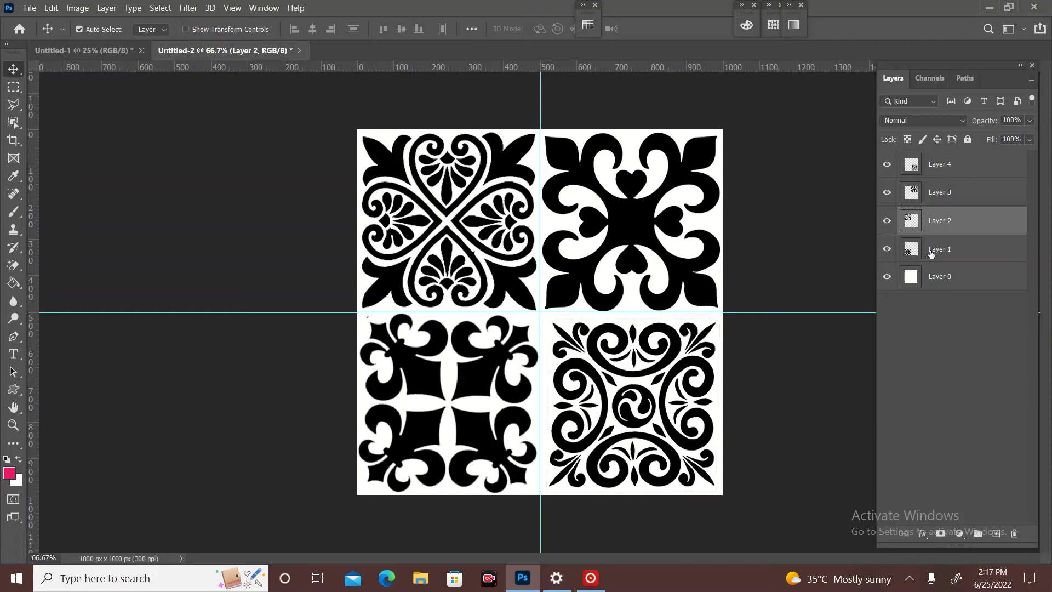
{"action": "left_click", "coordinate": [886, 285]}
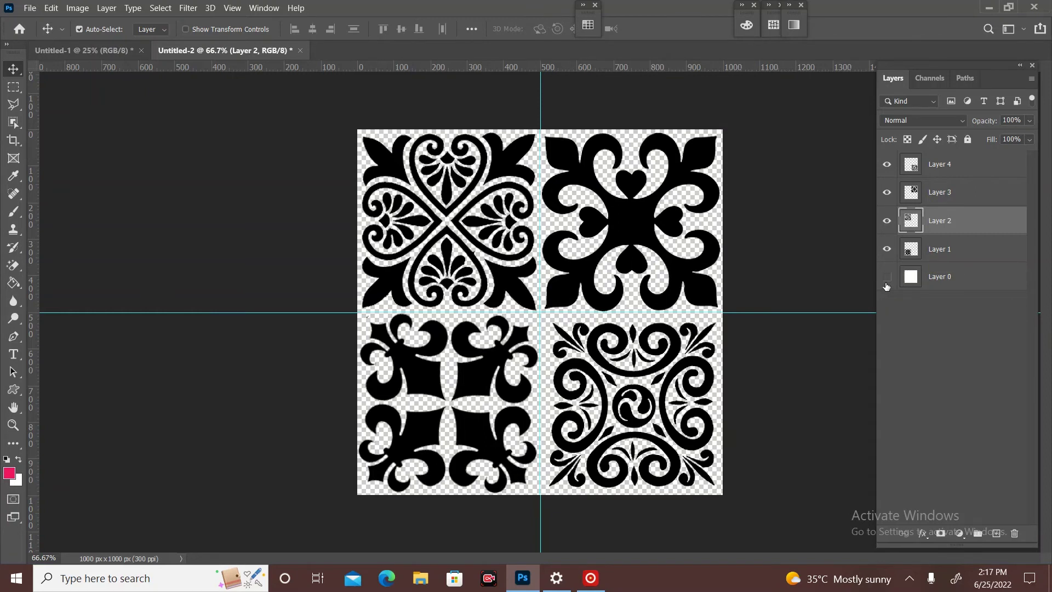
- Preview the tile seams with Filter > Other > Offset, then cancel without applying it
{"action": "left_click", "coordinate": [188, 8]}
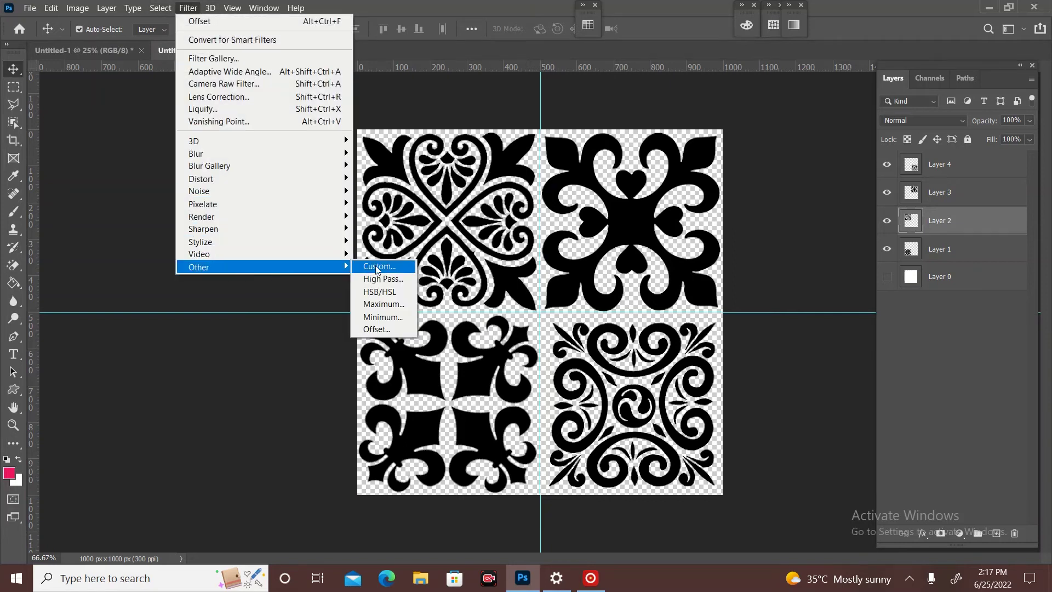
{"action": "left_click", "coordinate": [387, 330]}
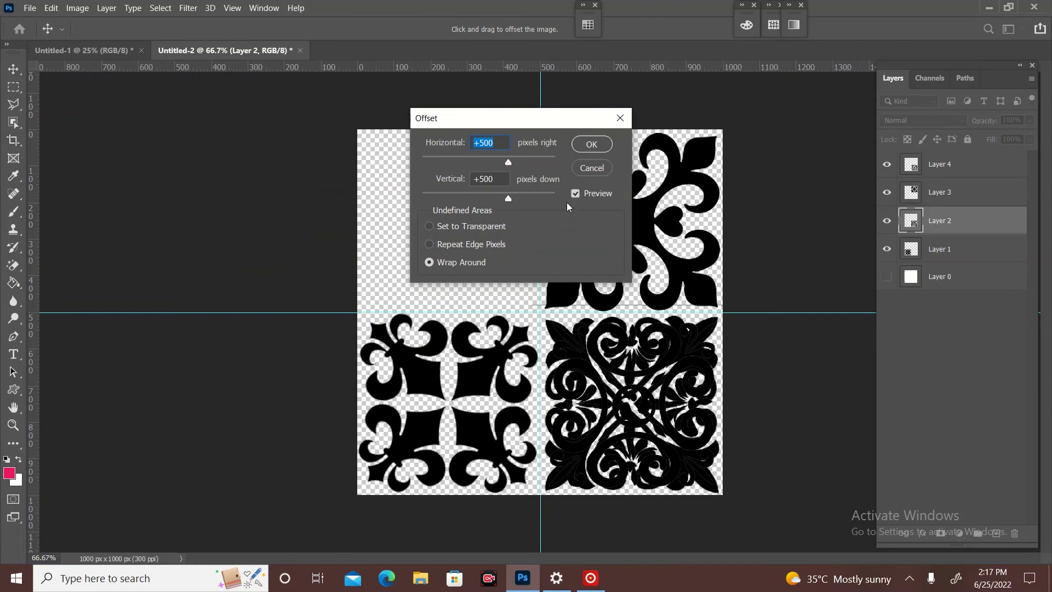
{"action": "left_click", "coordinate": [603, 165]}
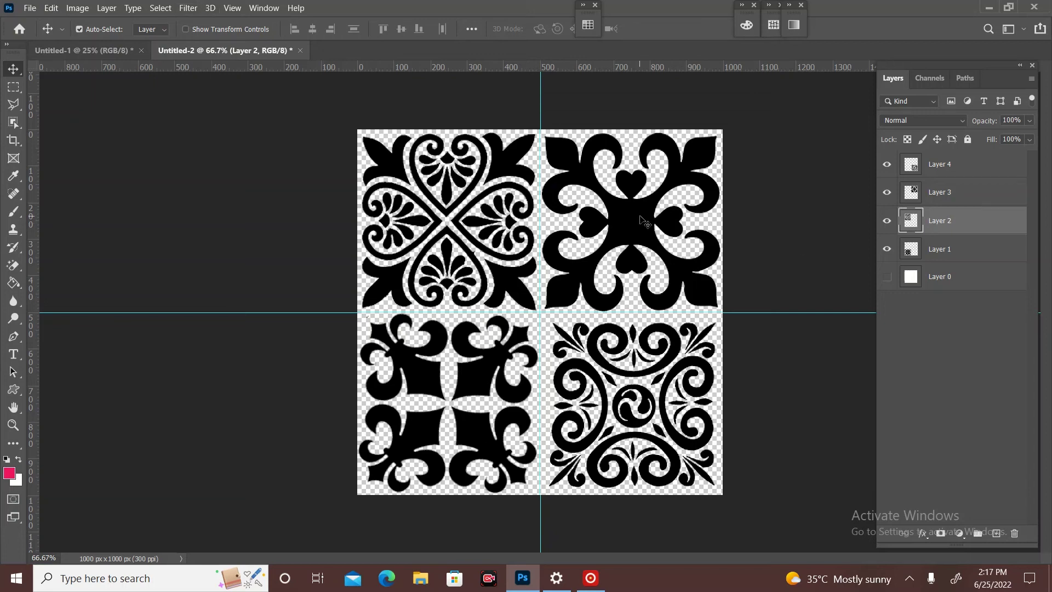
{"action": "left_click", "coordinate": [50, 9]}
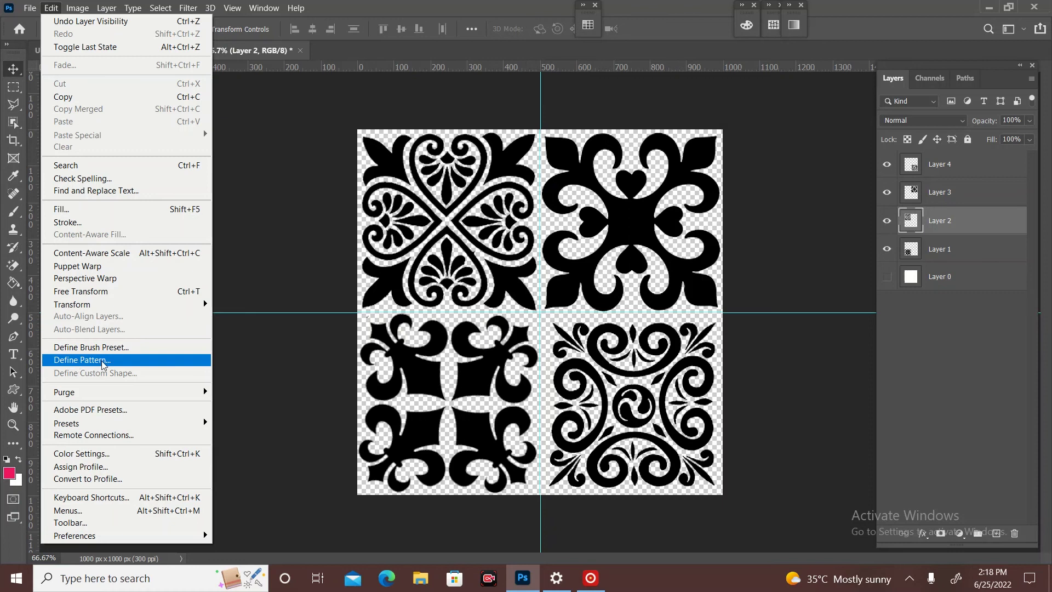
- Define the transparent 2×2 tile as a pattern named 'Patternun 22'
{"action": "left_click", "coordinate": [102, 362]}
{"action": "left_click", "coordinate": [496, 188]}
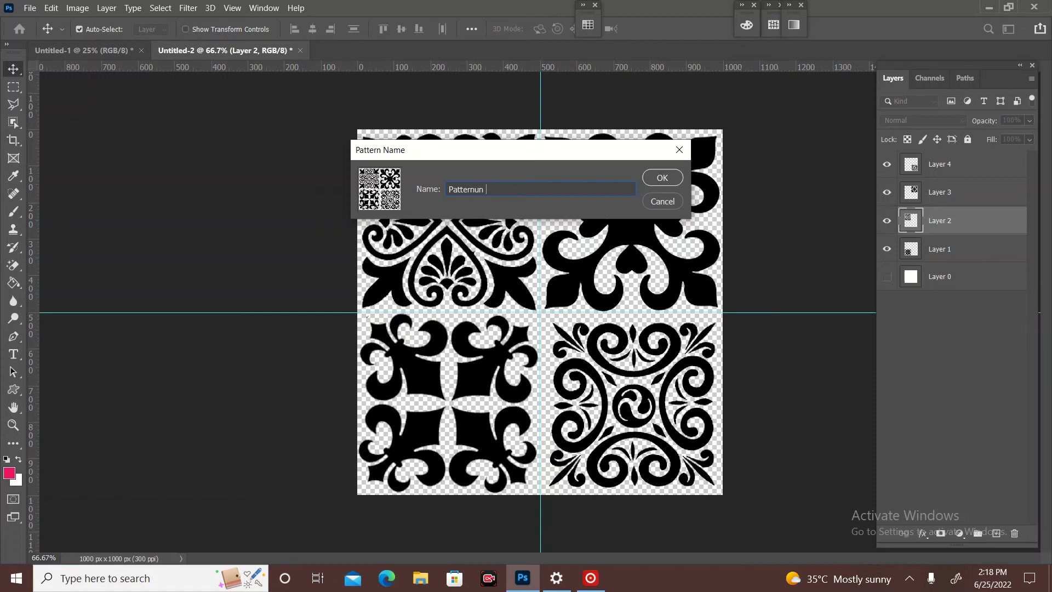
{"action": "left_click", "coordinate": [662, 178]}
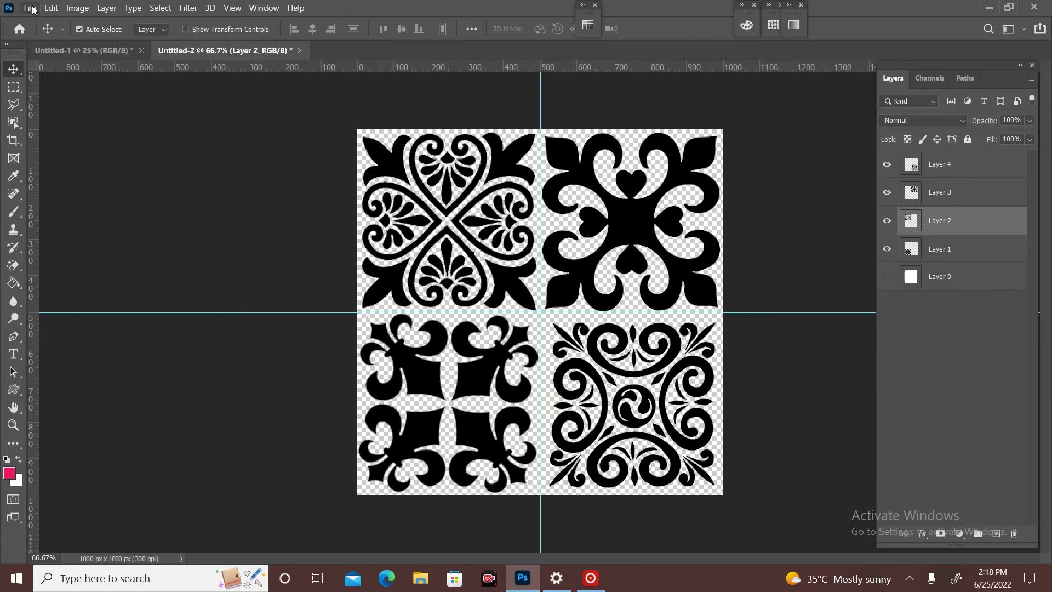
{"action": "left_click", "coordinate": [30, 8]}
- Create the Untitled-3 document in inches, 20 in wide and 20 in high at 300 ppi
{"action": "left_click", "coordinate": [44, 25]}
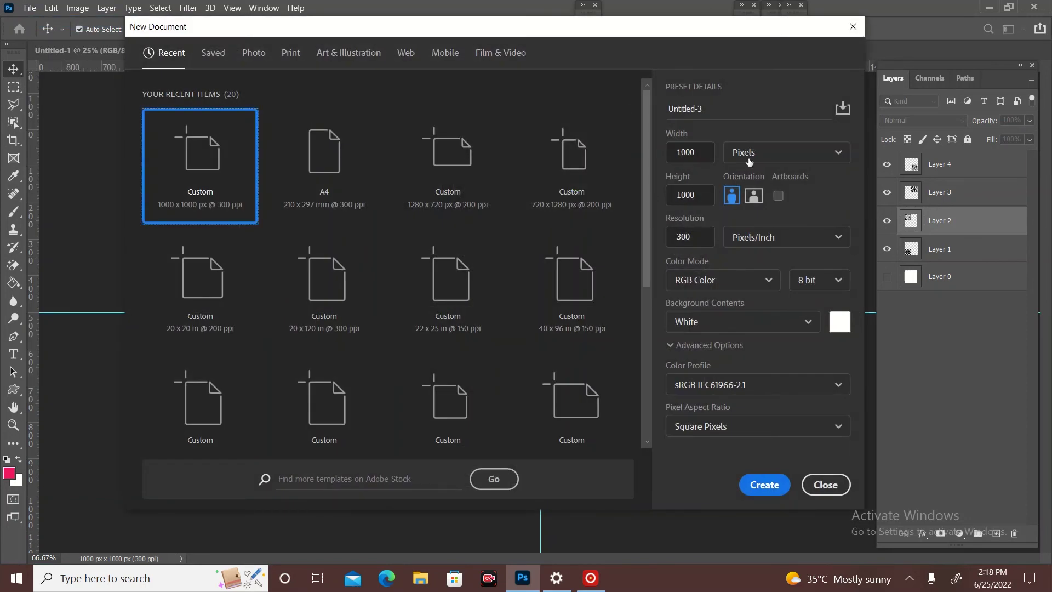
{"action": "left_click", "coordinate": [767, 152]}
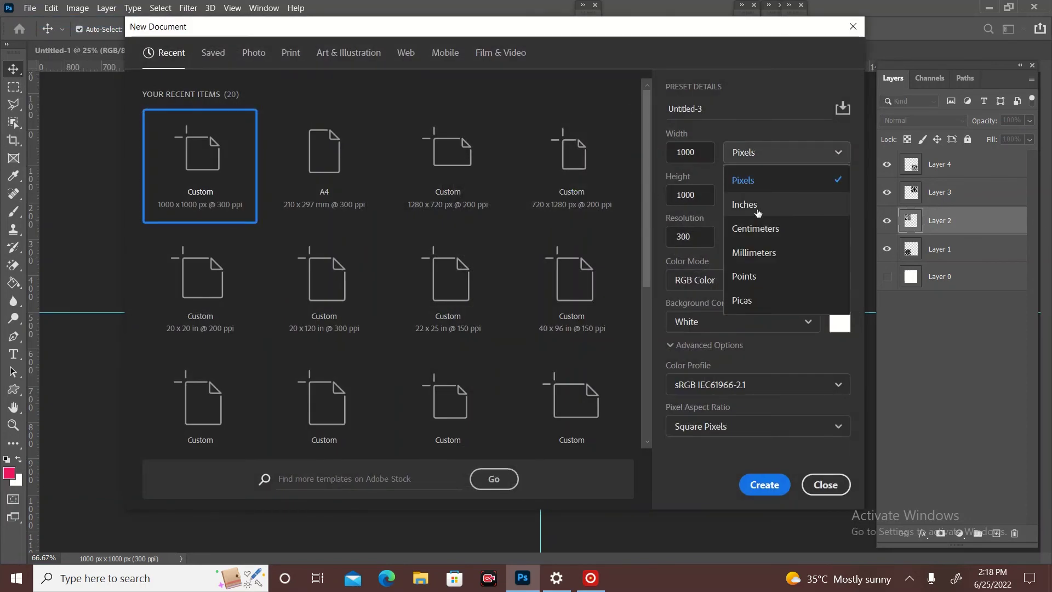
{"action": "left_click", "coordinate": [758, 211]}
{"action": "left_click", "coordinate": [701, 152]}
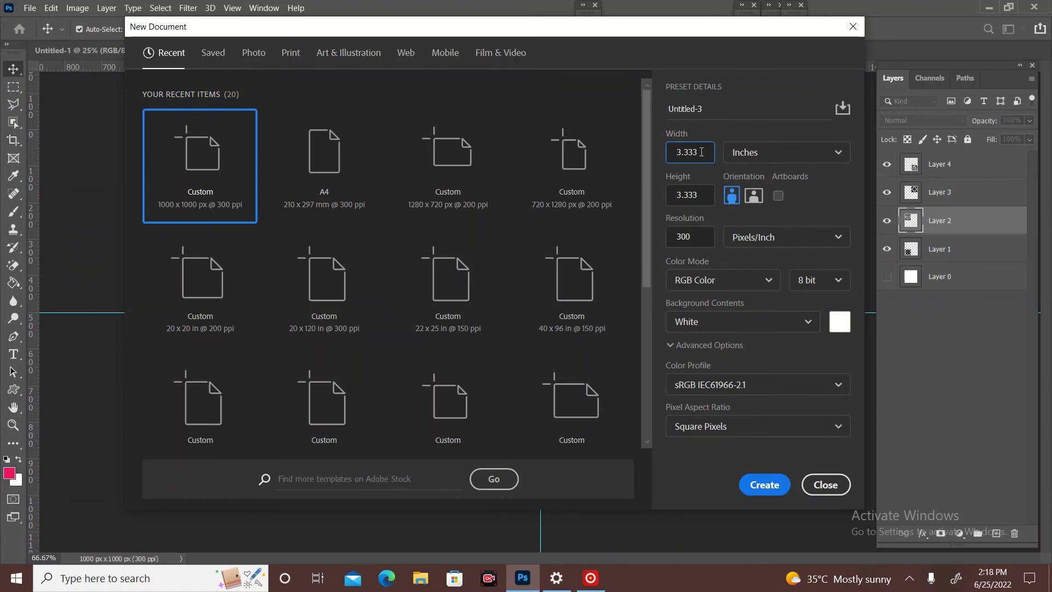
{"action": "left_click", "coordinate": [703, 194]}
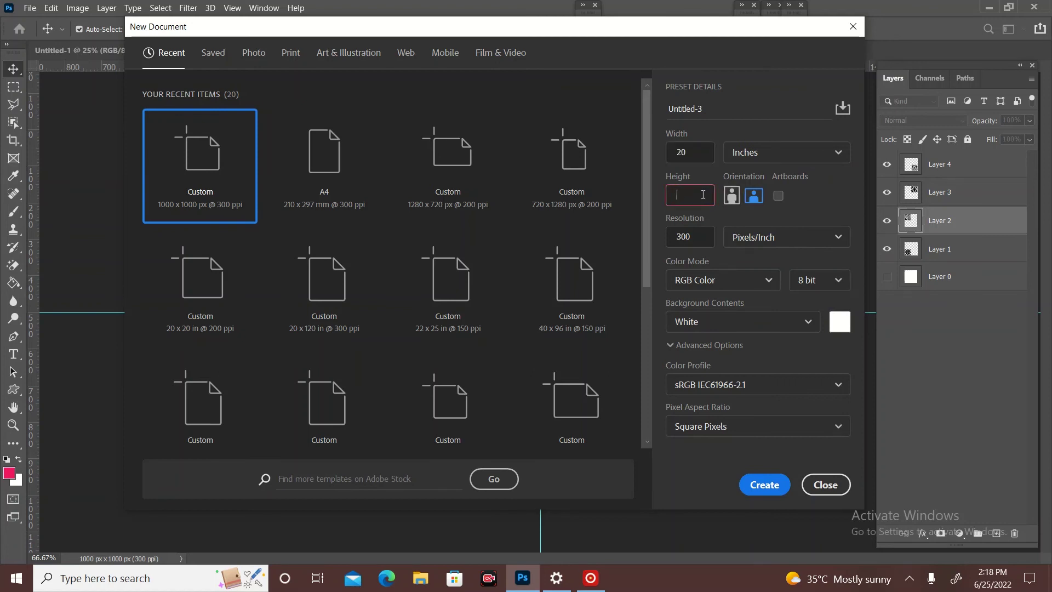
{"action": "type", "text": "20"}
{"action": "left_click", "coordinate": [767, 485]}
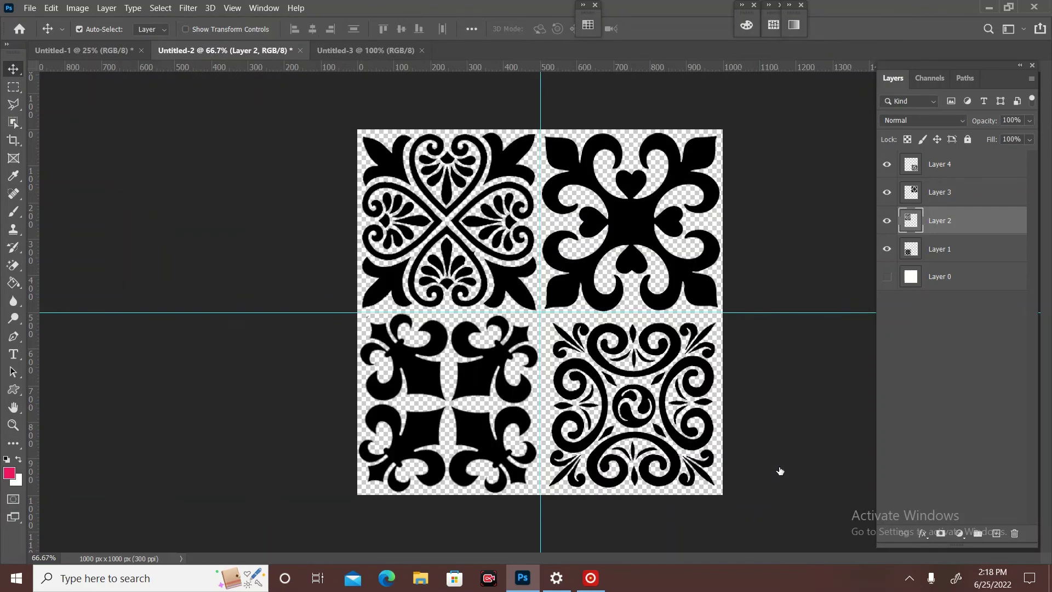
- Unlock the background, duplicate it, and give the copy an enlarged ornament-tile Pattern Overlay
{"action": "left_click", "coordinate": [1013, 165]}
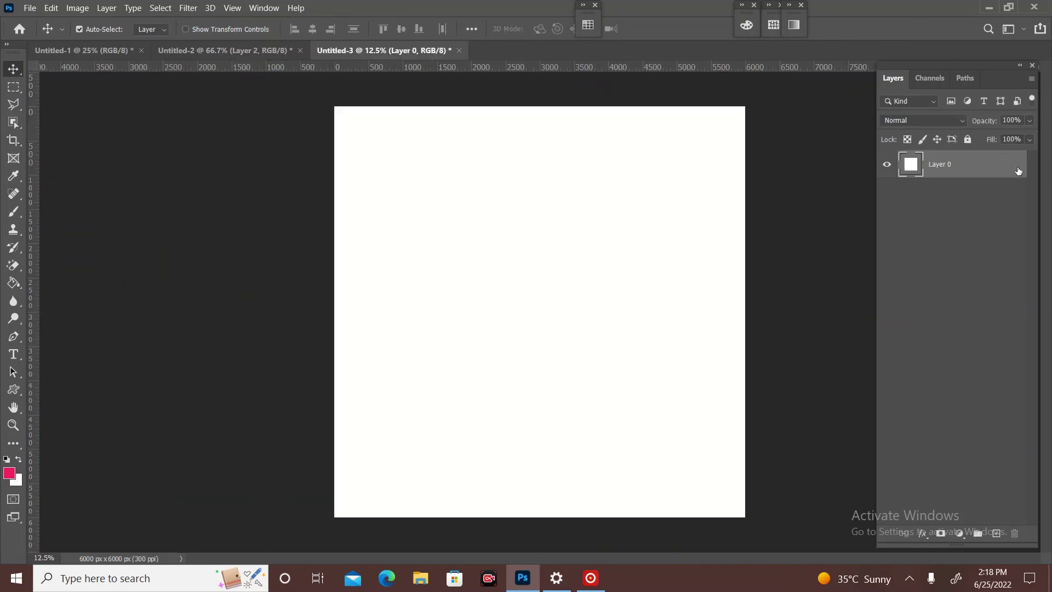
{"action": "key", "text": "ctrl+j"}
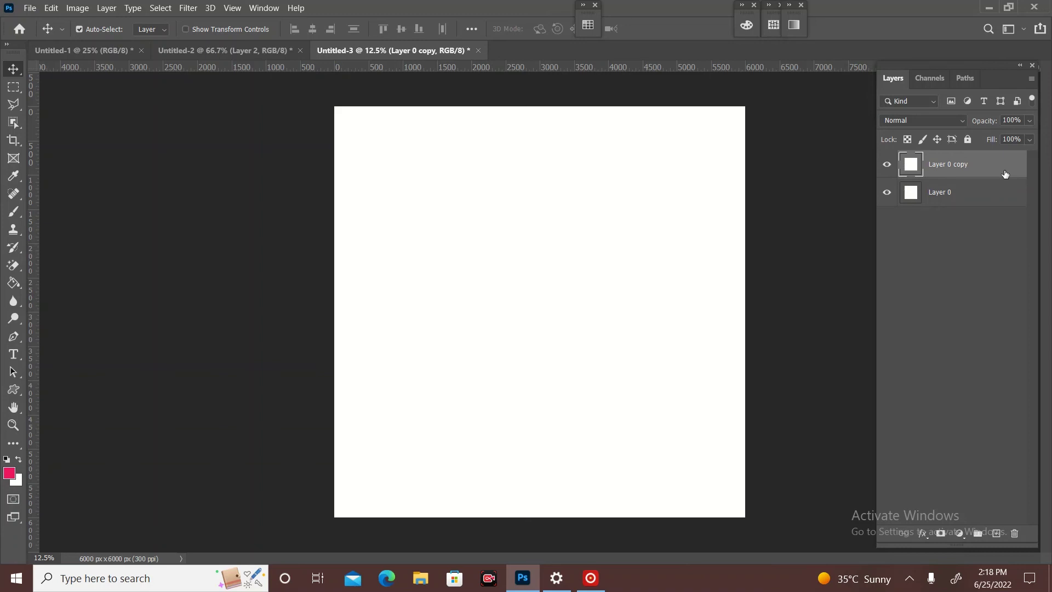
{"action": "double_click", "coordinate": [1005, 173]}
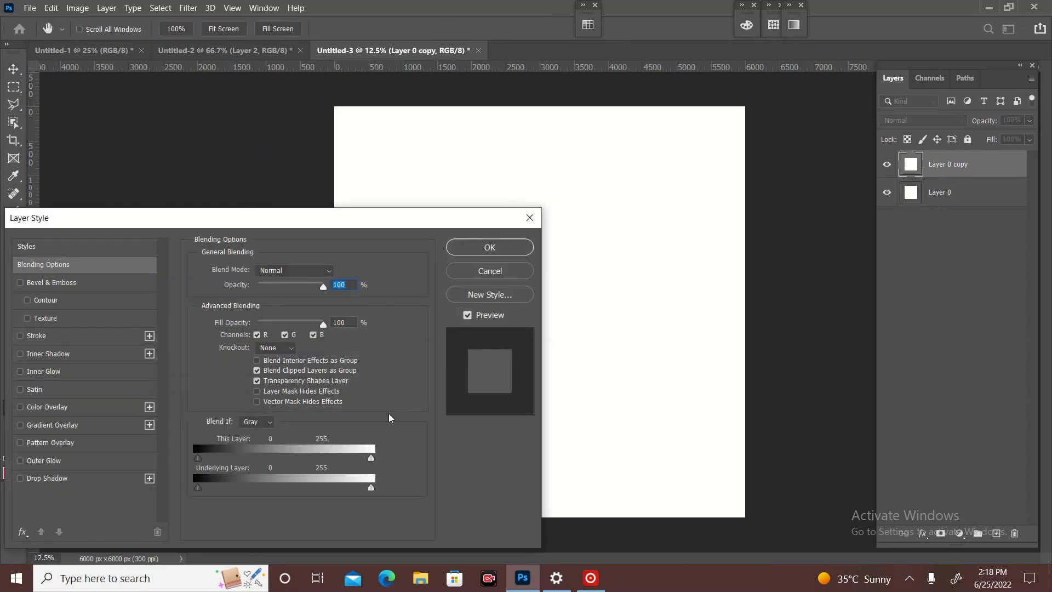
{"action": "left_click", "coordinate": [89, 448]}
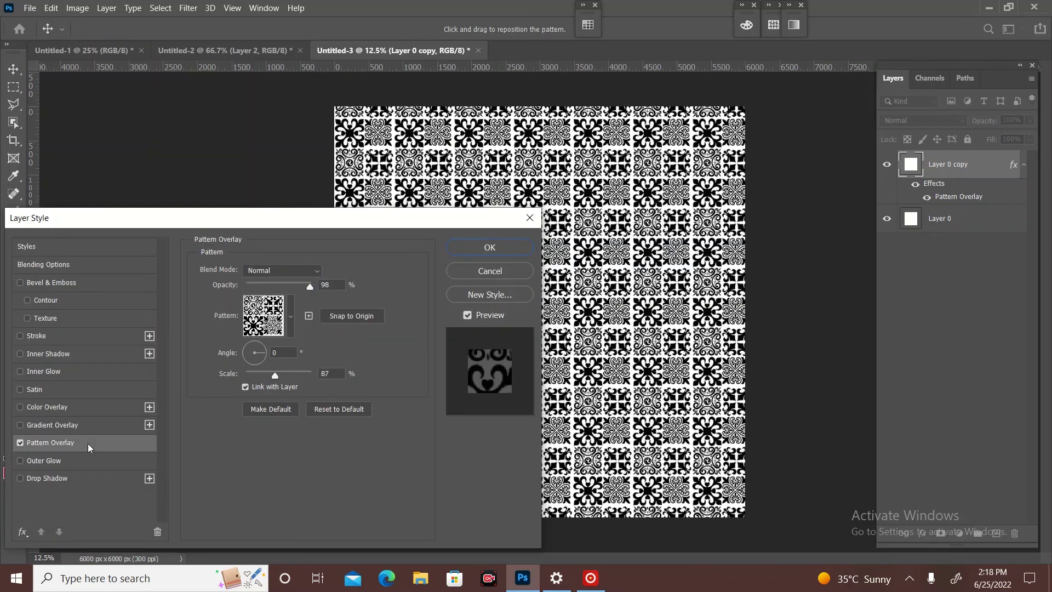
{"action": "left_click", "coordinate": [290, 313]}
{"action": "left_click", "coordinate": [220, 423]}
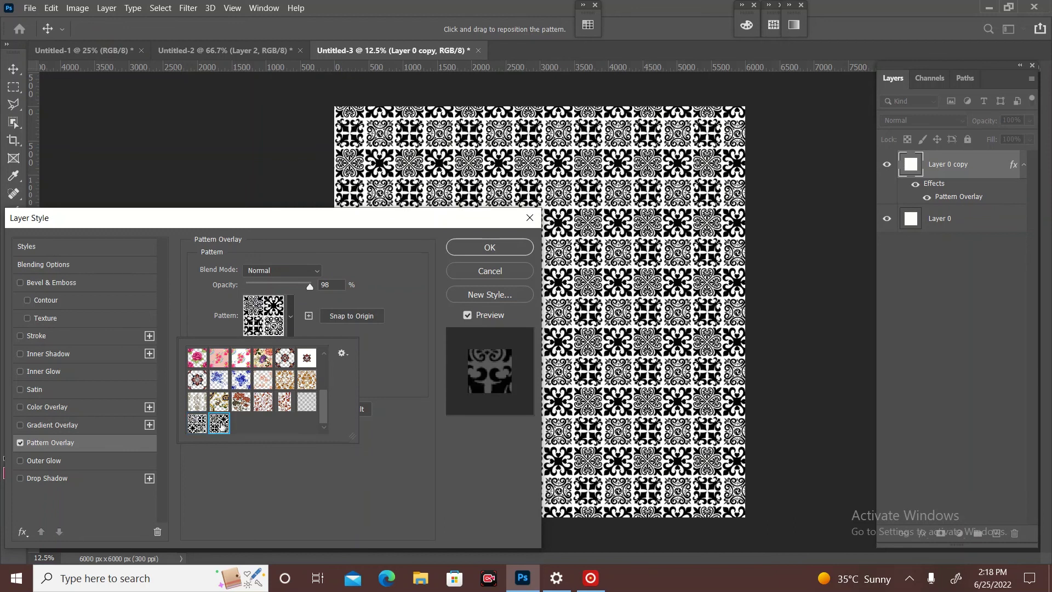
{"action": "left_click", "coordinate": [299, 328]}
{"action": "left_click_drag", "start_coordinate": [275, 375], "coordinate": [277, 373]}
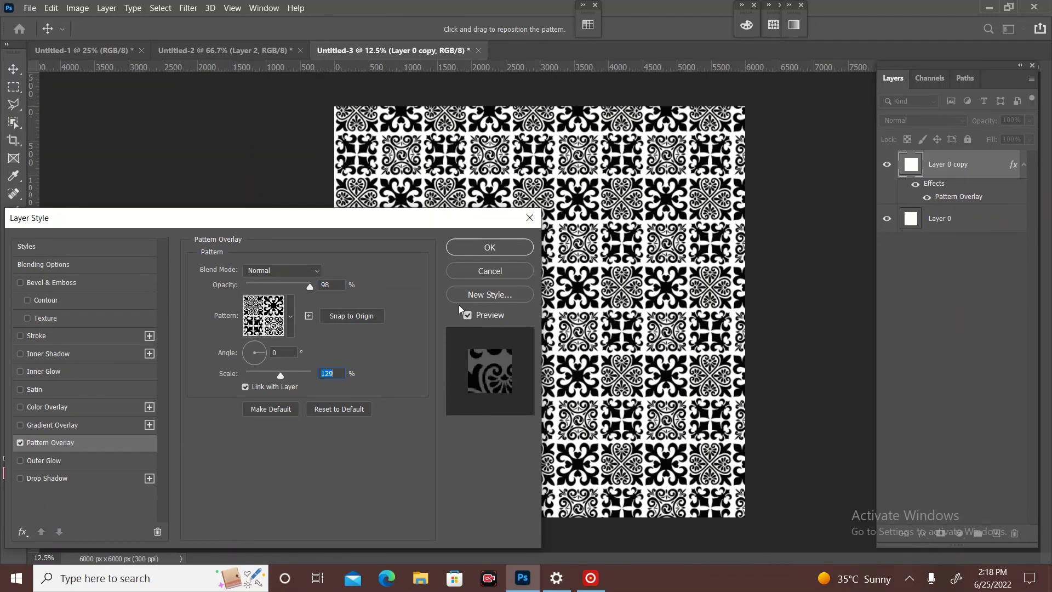
{"action": "left_click", "coordinate": [501, 249]}
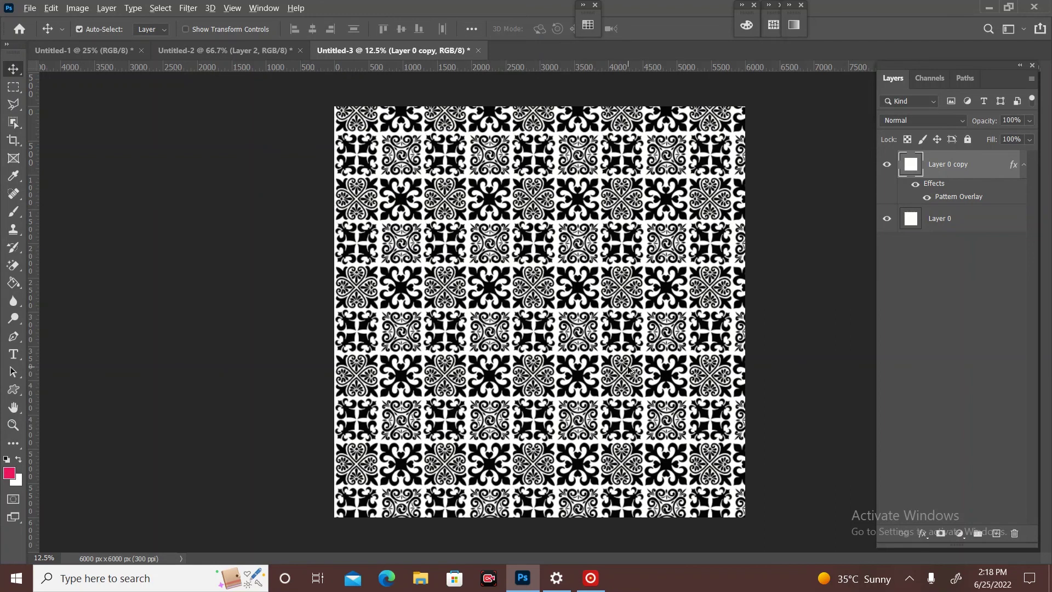
{"action": "scroll", "coordinate": [628, 368], "scroll_direction": "up", "scroll_amount": 2}
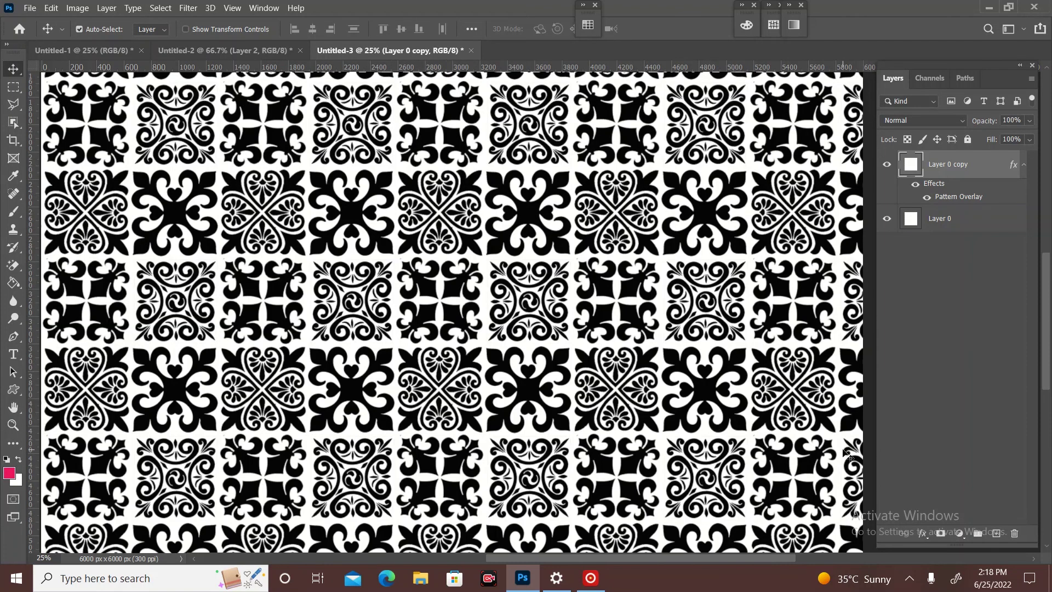
- Paint-bucket fill Layer 0 copy's white gaps with a pink swatch, then return to the Move tool
{"action": "left_click_drag", "start_coordinate": [783, 560], "coordinate": [775, 558]}
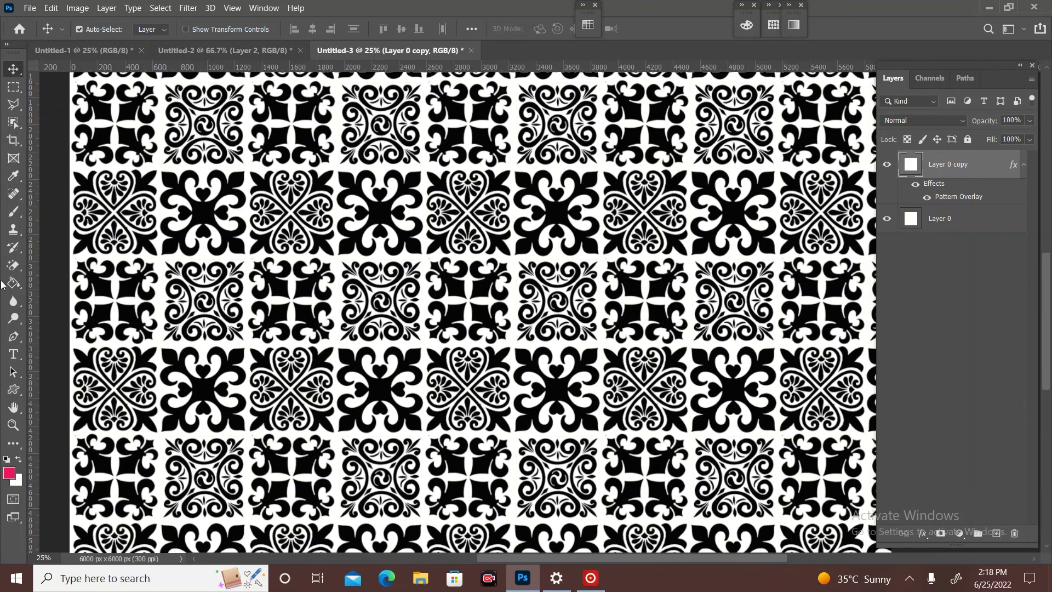
{"action": "left_click", "coordinate": [8, 283]}
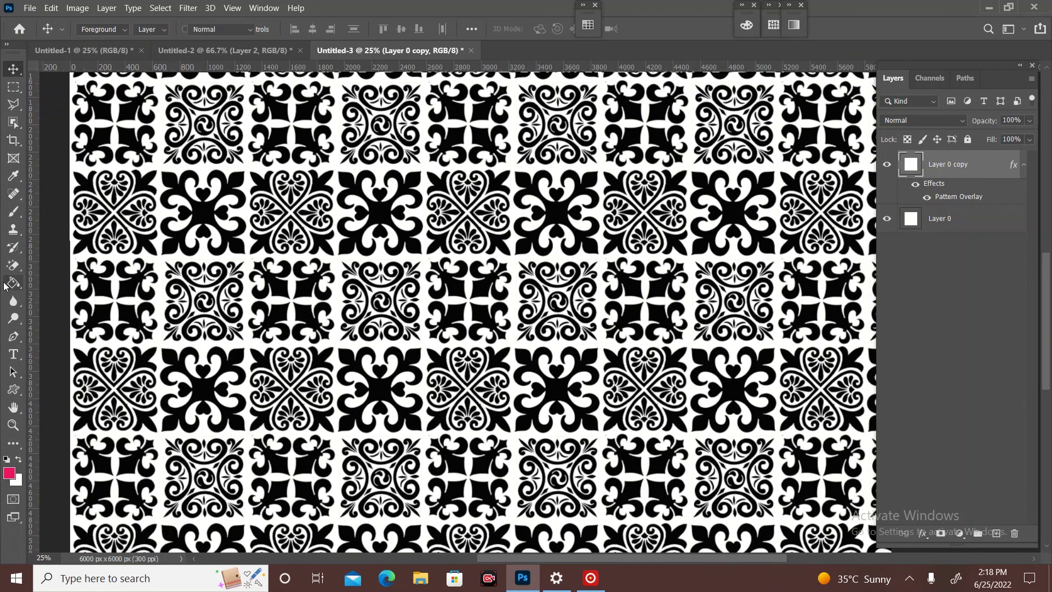
{"action": "left_click", "coordinate": [588, 25]}
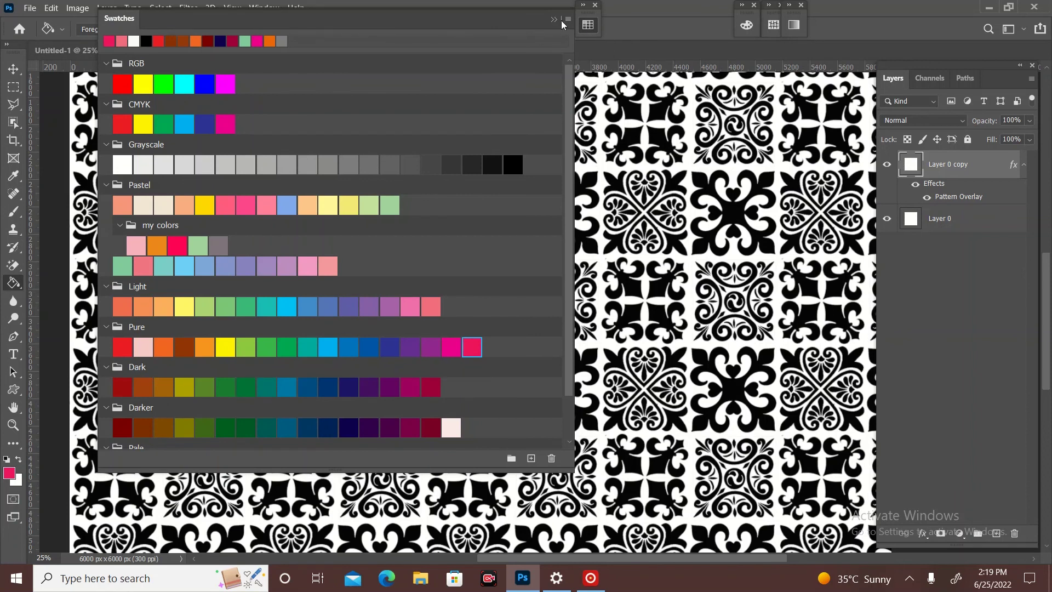
{"action": "left_click", "coordinate": [555, 20]}
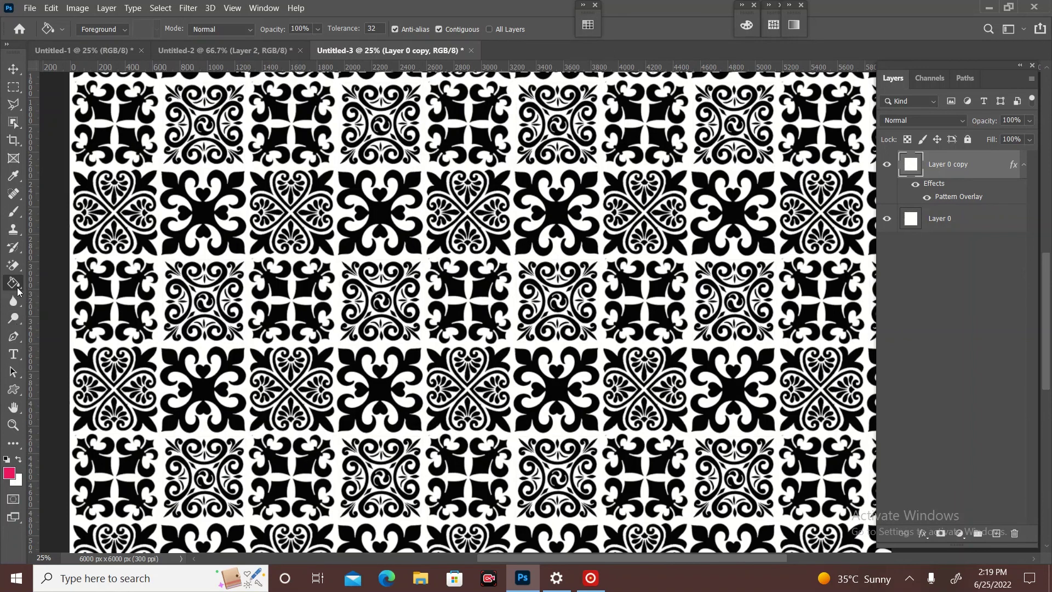
{"action": "left_click", "coordinate": [422, 264]}
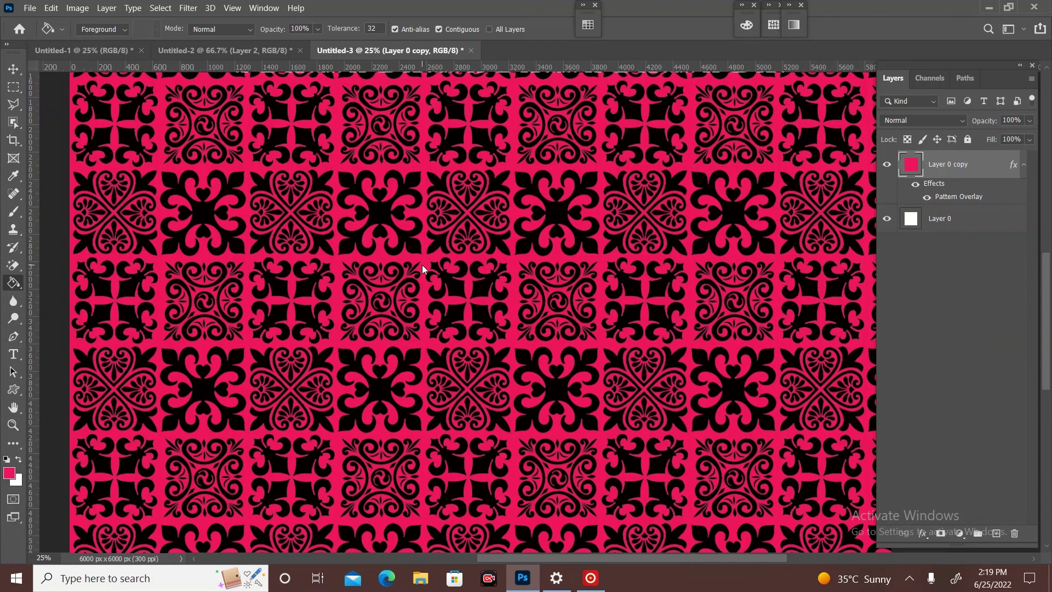
{"action": "left_click", "coordinate": [13, 69]}
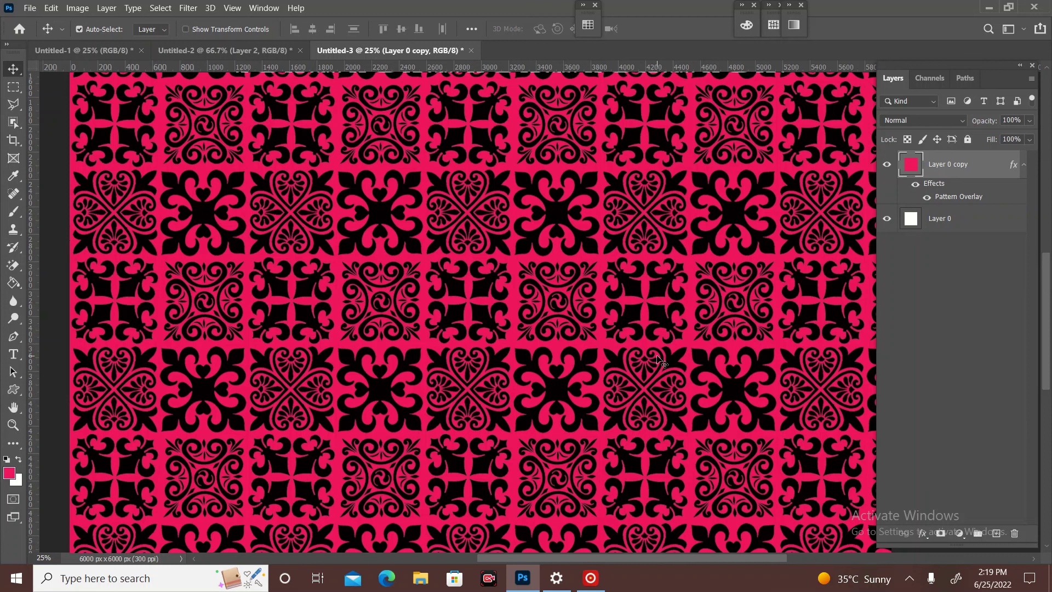